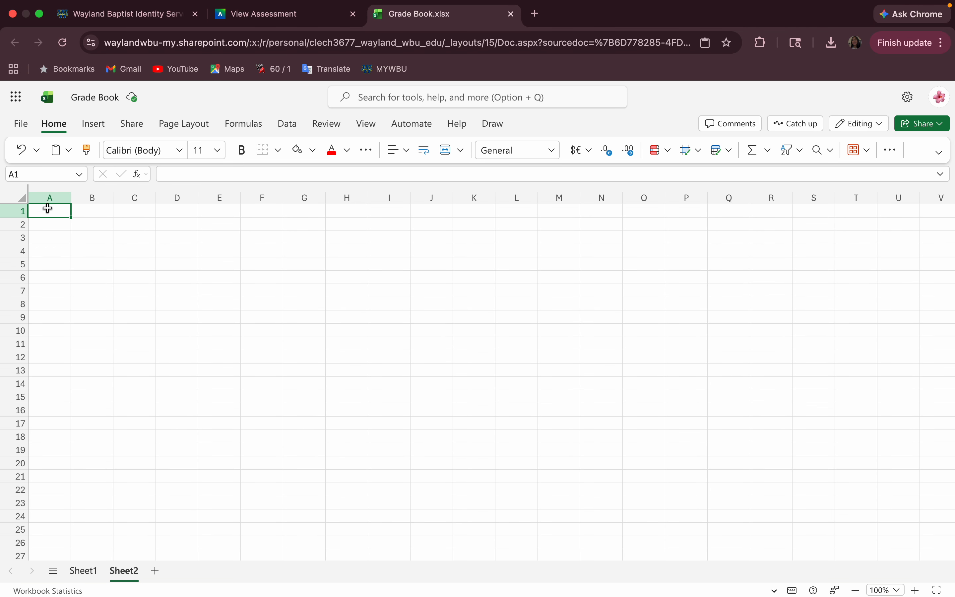
Enter the heading 'Student name' in A1 and widen column A to fit it.
click(172, 169)
text(Stu)
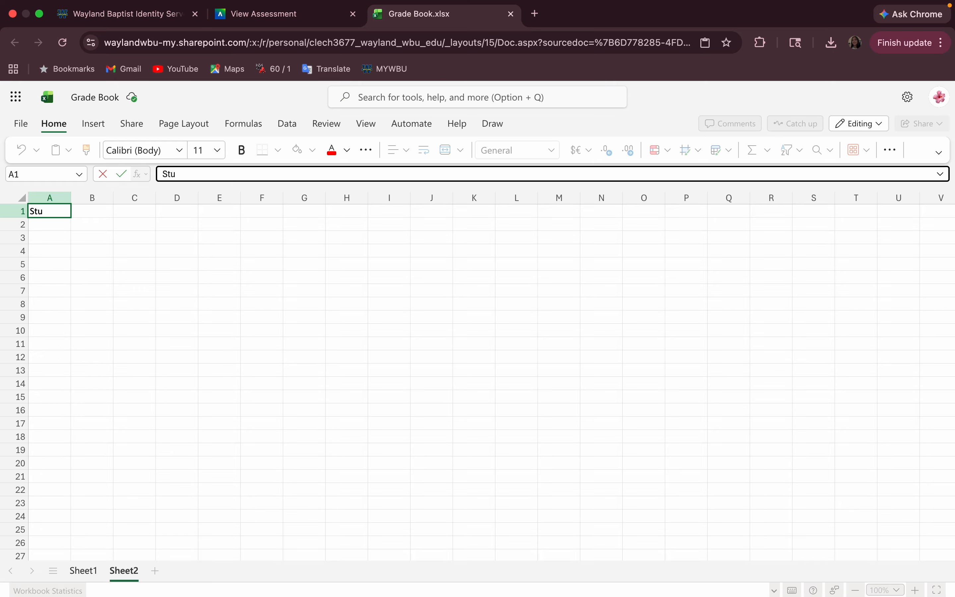
text(dent name)
click(115, 251)
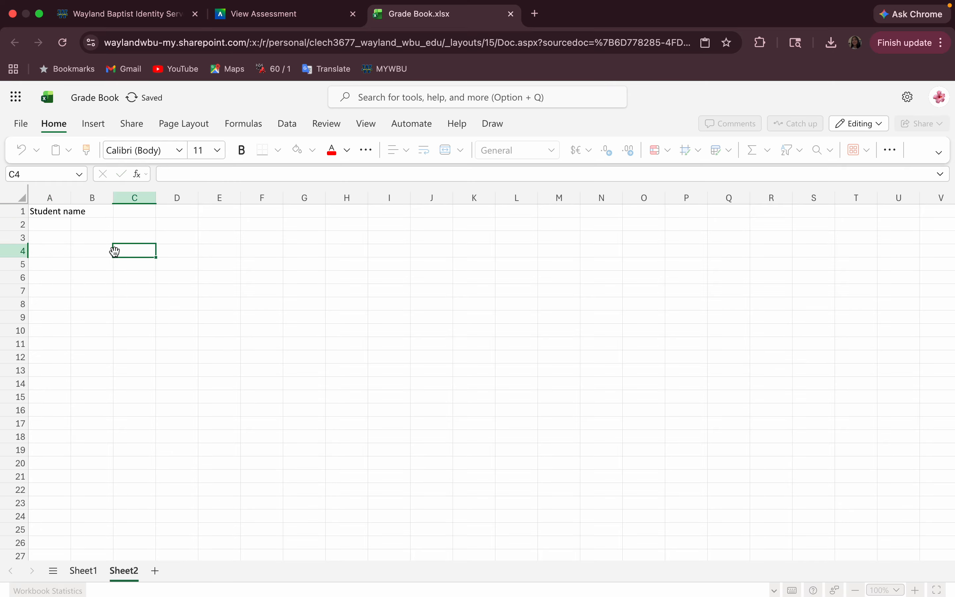
click(52, 220)
drag(71, 199, 89, 202)
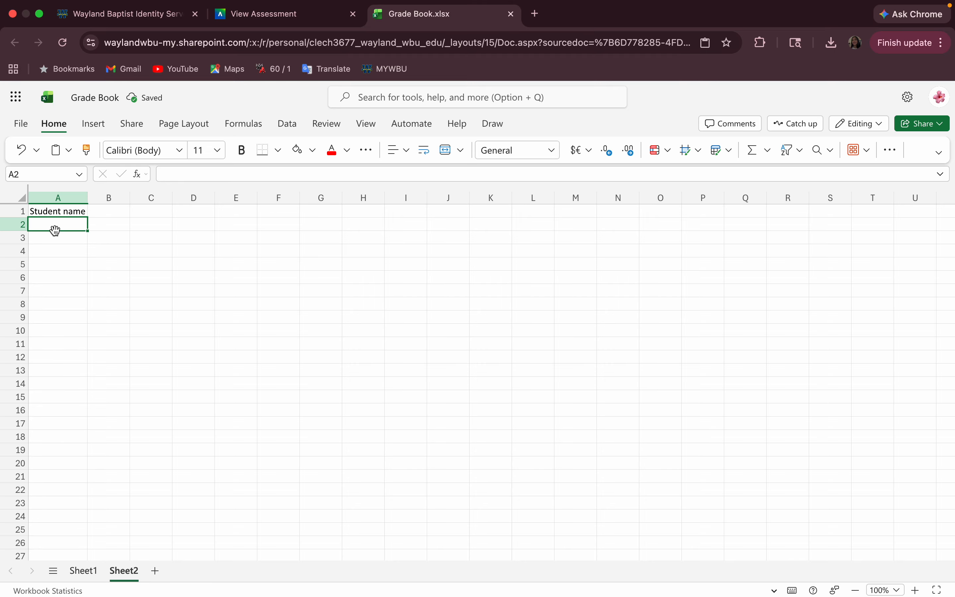
Copy the ten student names from Sheet1 A2:A11 into Sheet2 A2:A11.
click(84, 571)
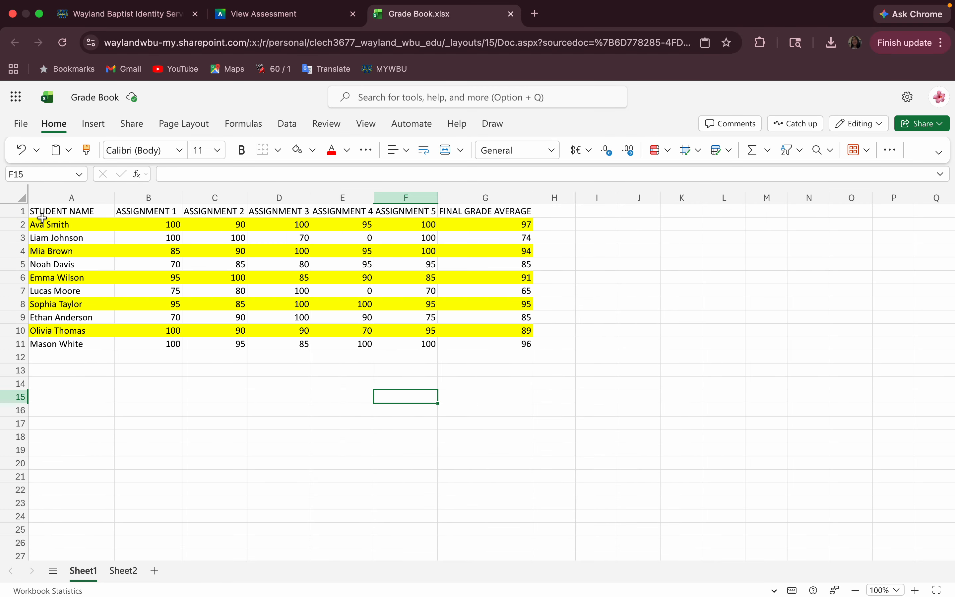
drag(34, 223, 95, 344)
key(super+c)
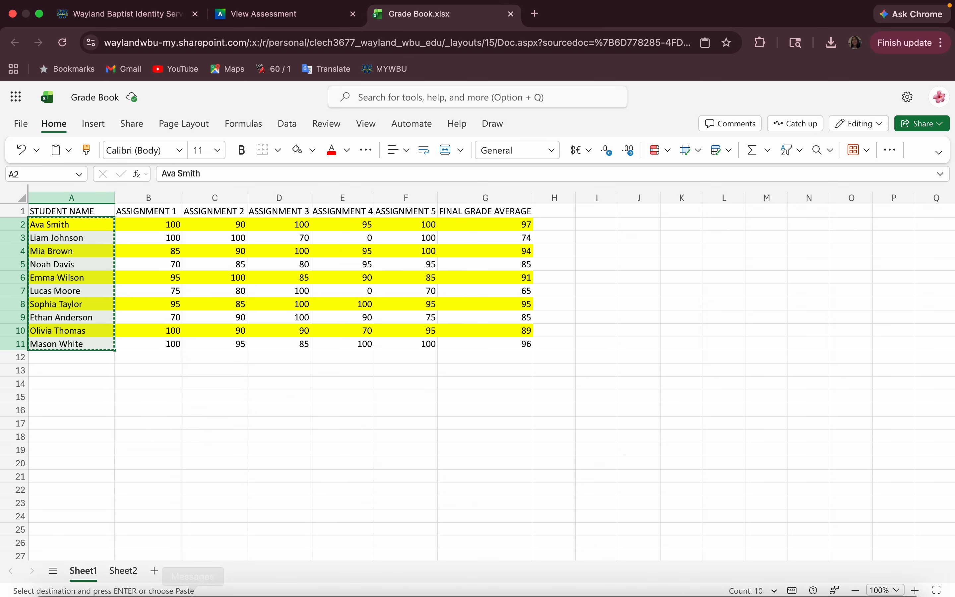
click(126, 572)
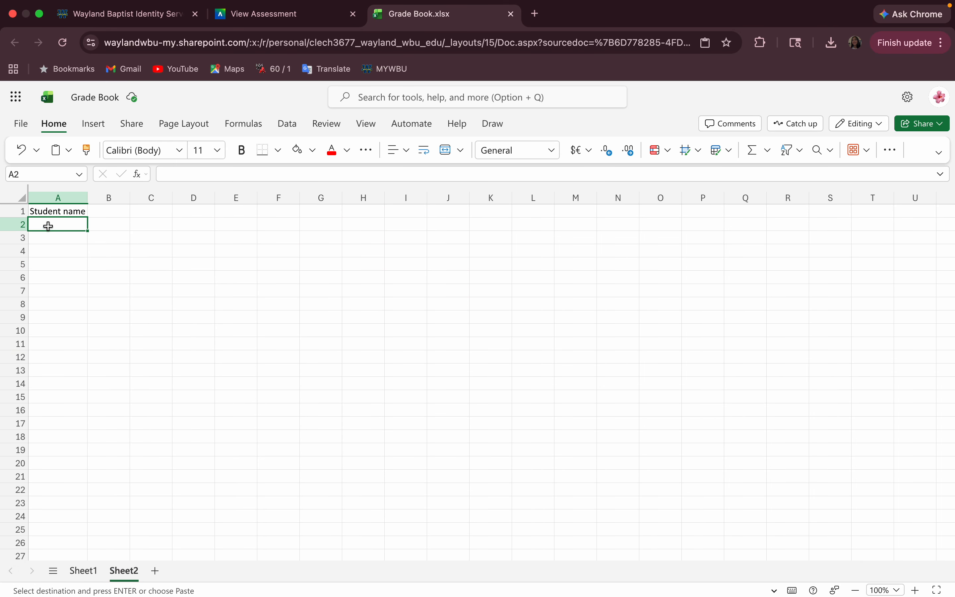
drag(47, 226, 64, 325)
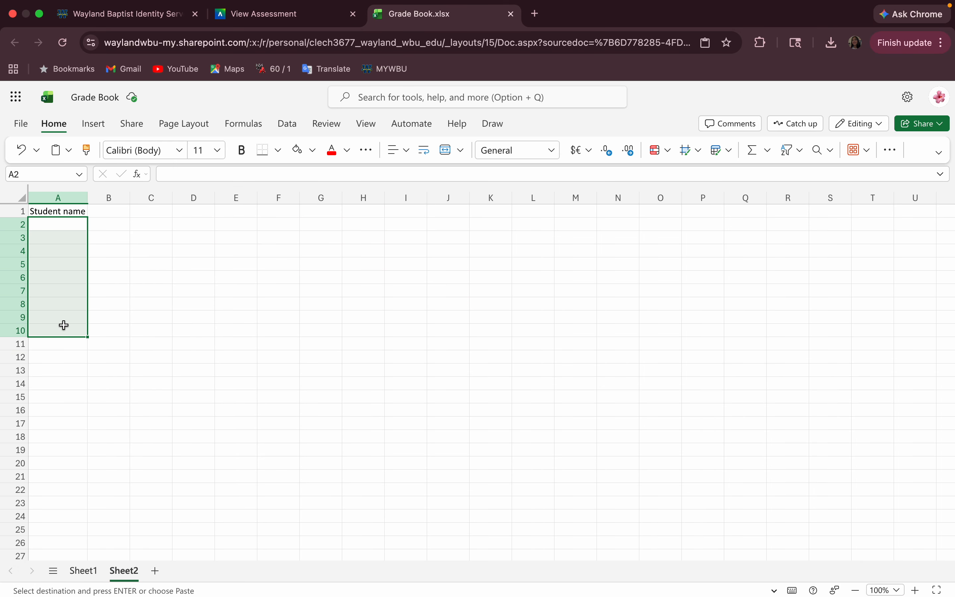
key(super+v)
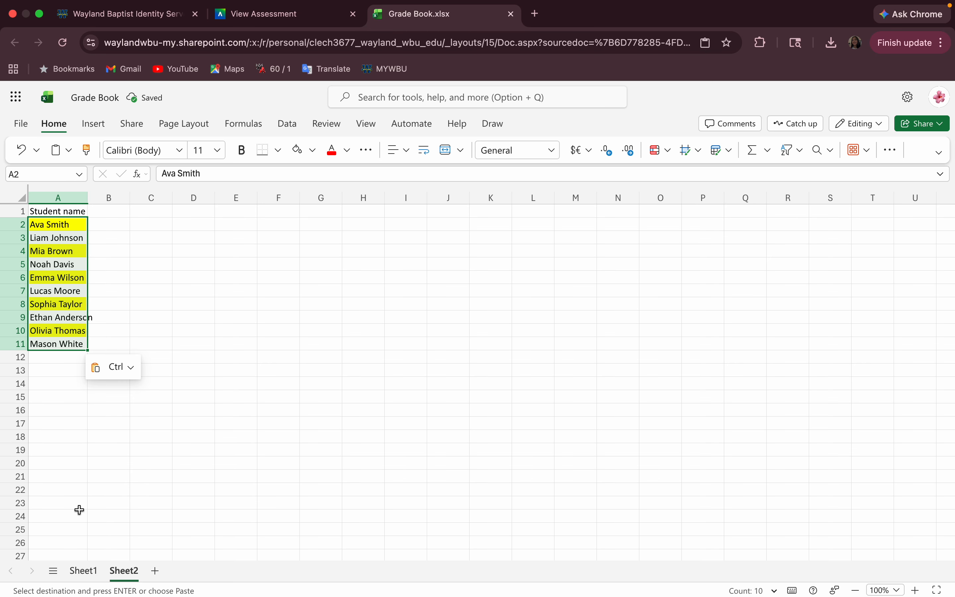
Remove the yellow fill from the pasted names in A2:A11.
click(81, 571)
click(124, 571)
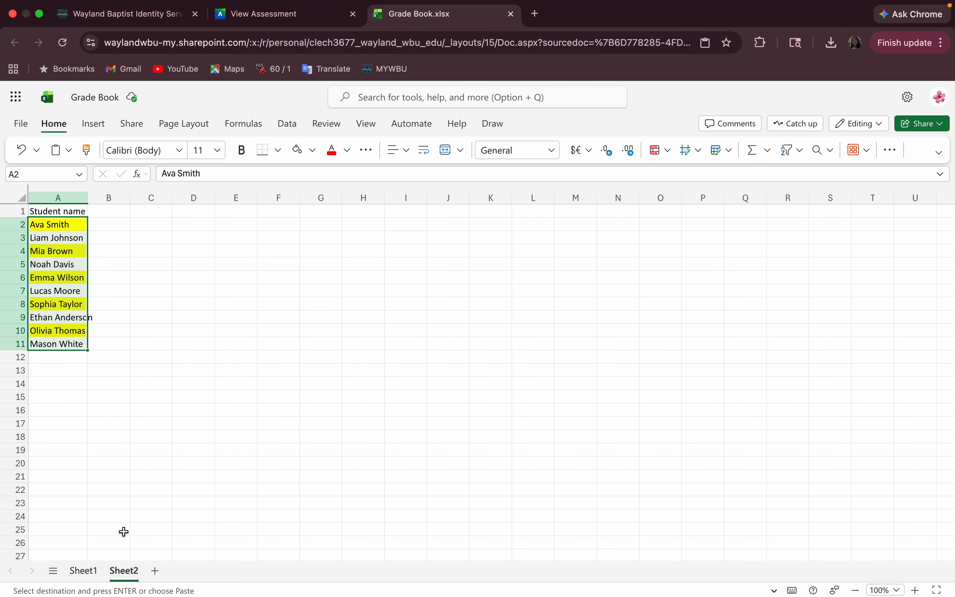
click(87, 359)
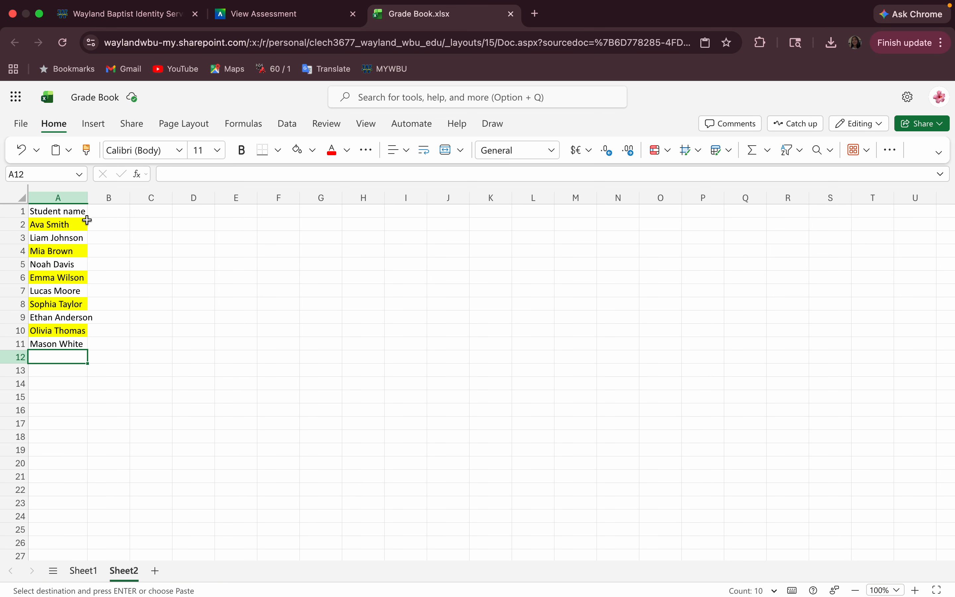
drag(43, 224, 71, 344)
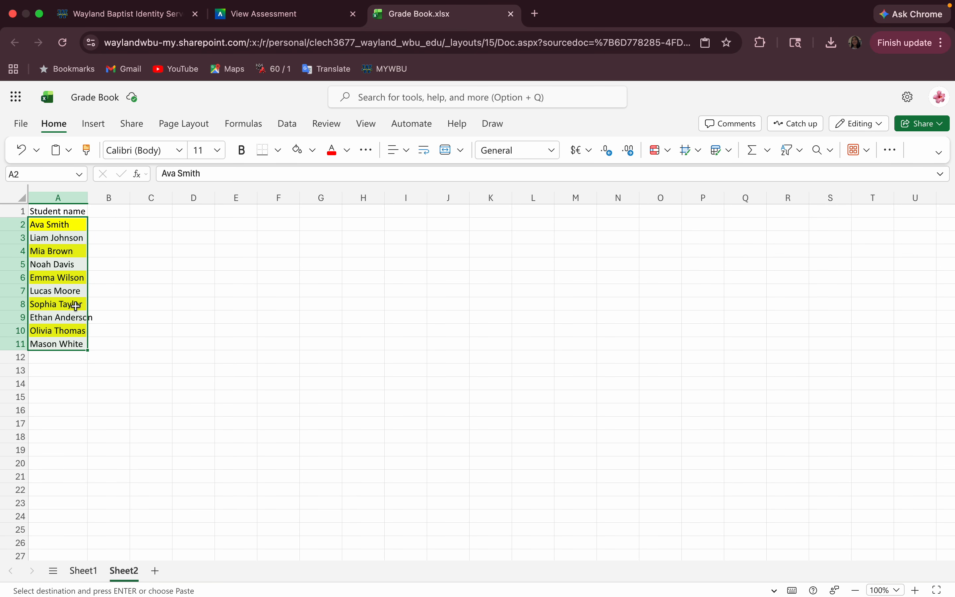
click(297, 150)
click(158, 296)
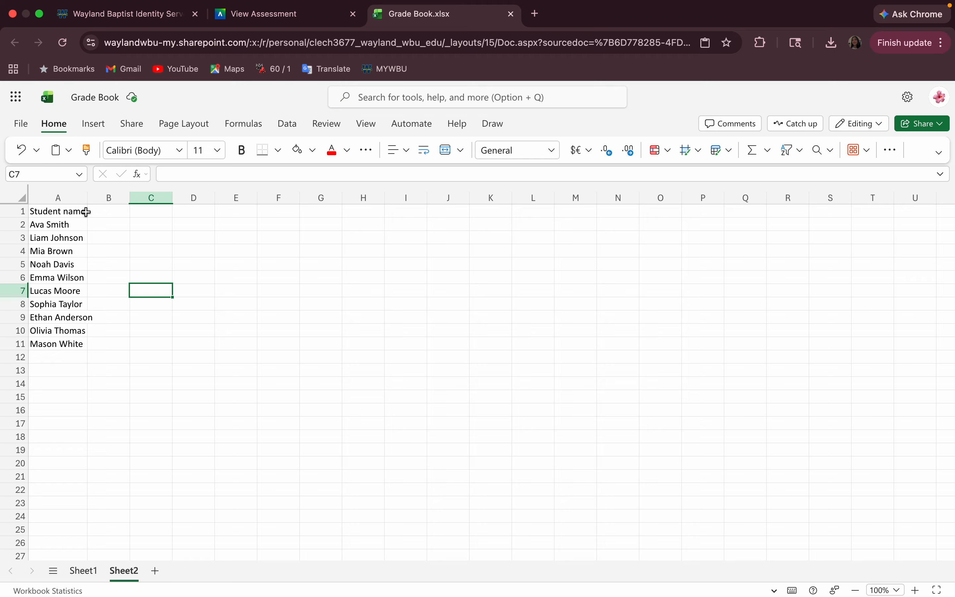
Widen column A slightly and copy the ASSIGNMENT headers from Sheet1 B1:F1.
drag(88, 200, 95, 202)
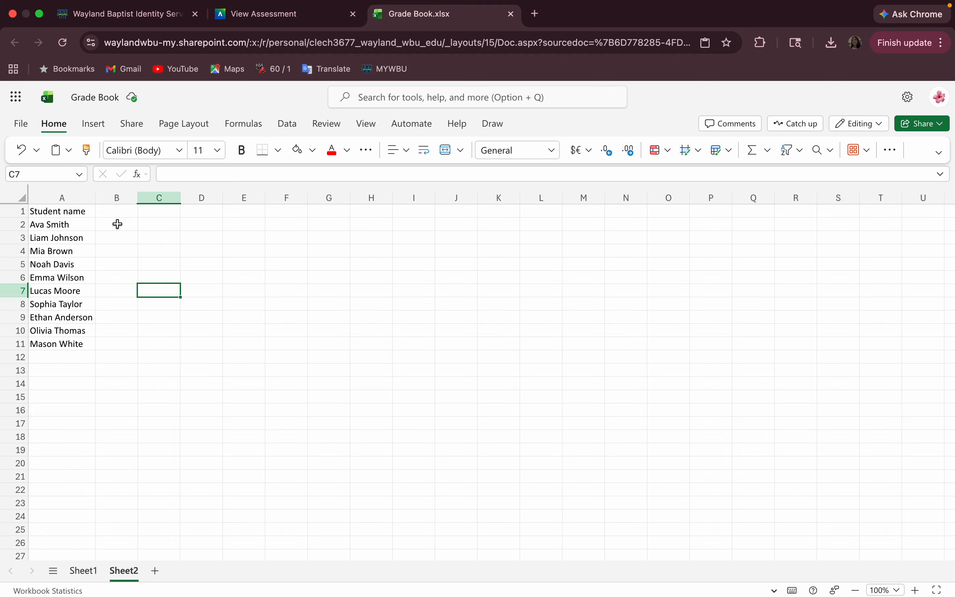
click(83, 570)
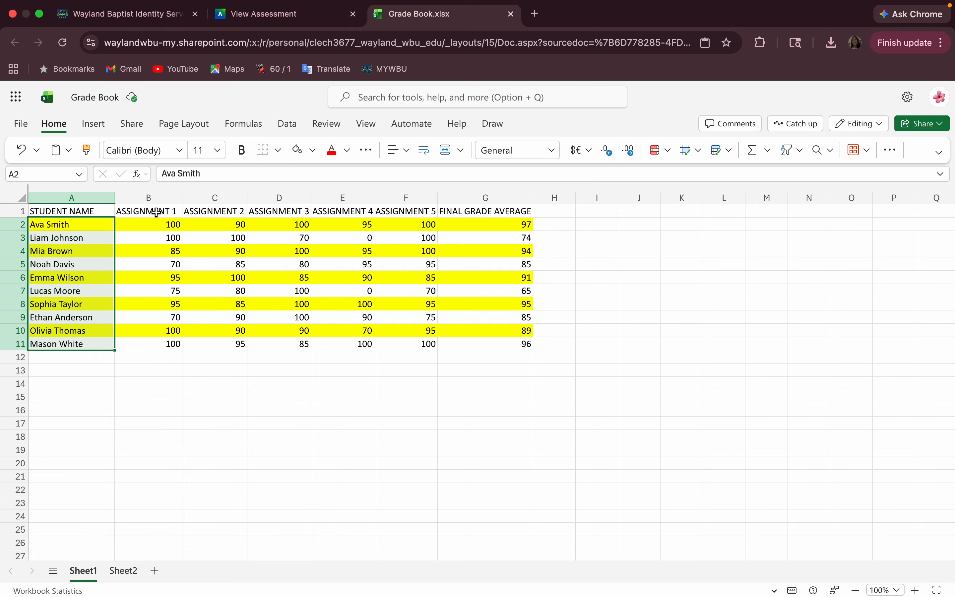
drag(154, 213, 425, 206)
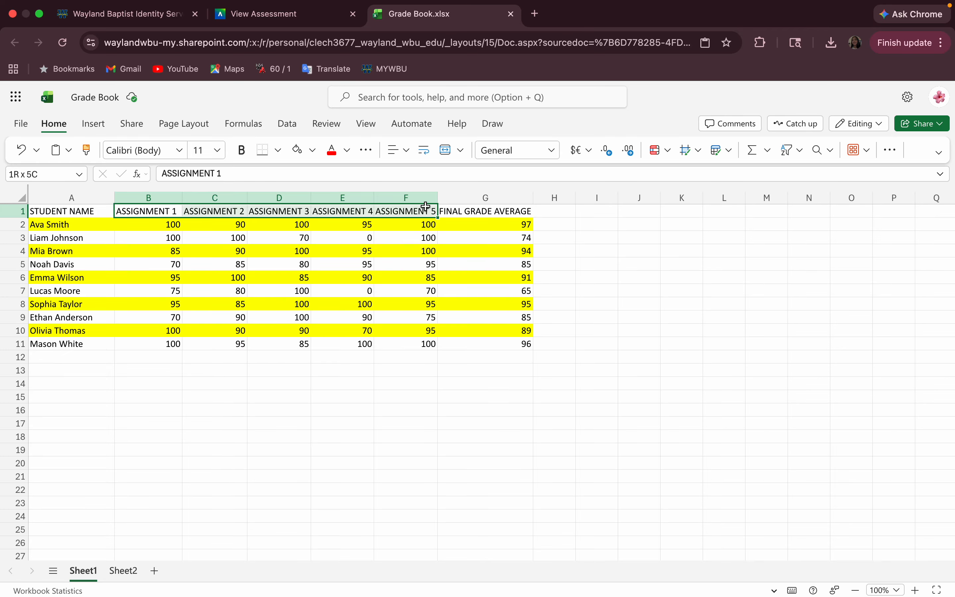
right_click(408, 210)
click(438, 241)
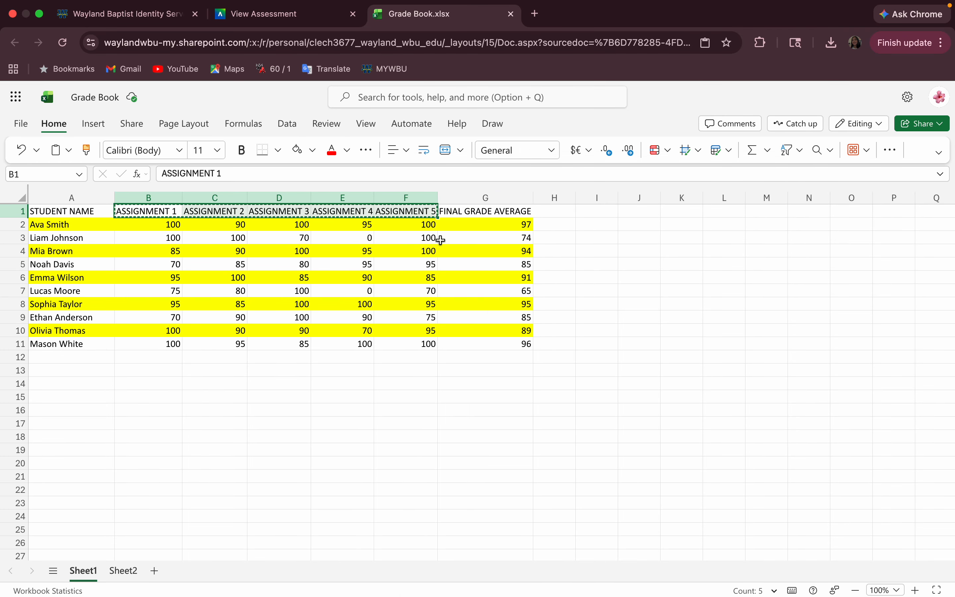
Paste ASSIGNMENT 1–5 into Sheet2 B1:F1 and widen column B to fit.
click(123, 570)
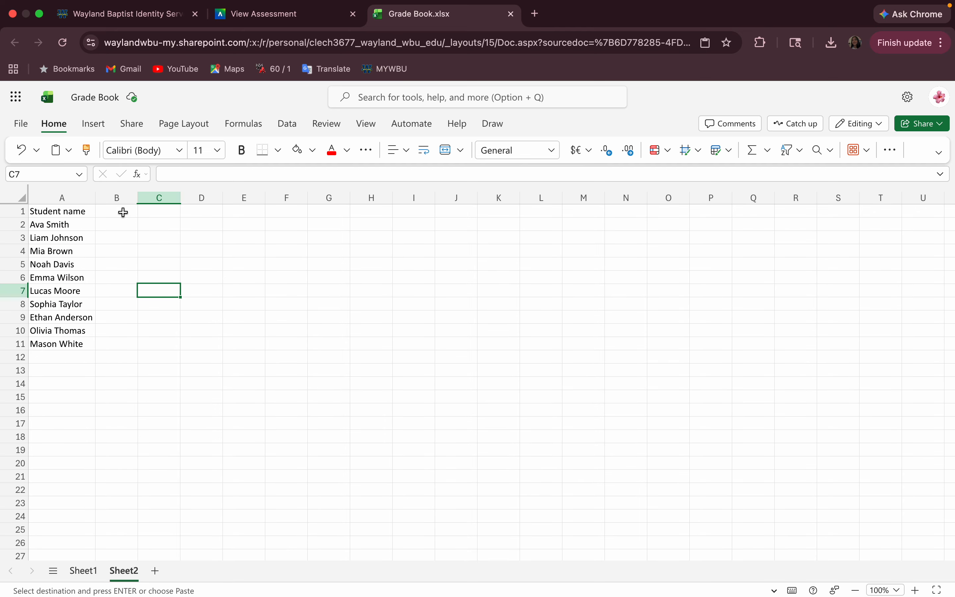
drag(123, 213, 380, 210)
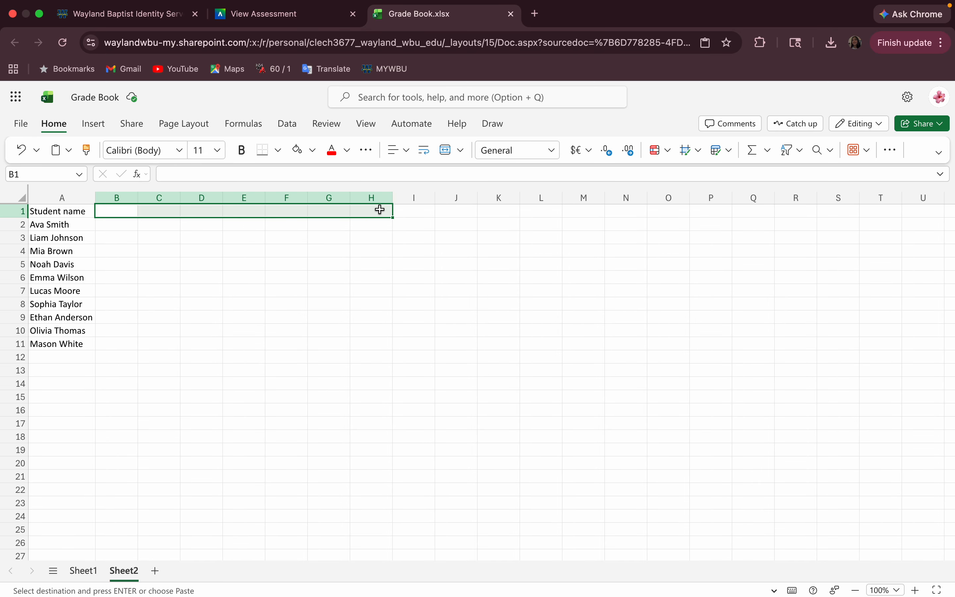
key(super+v)
click(261, 263)
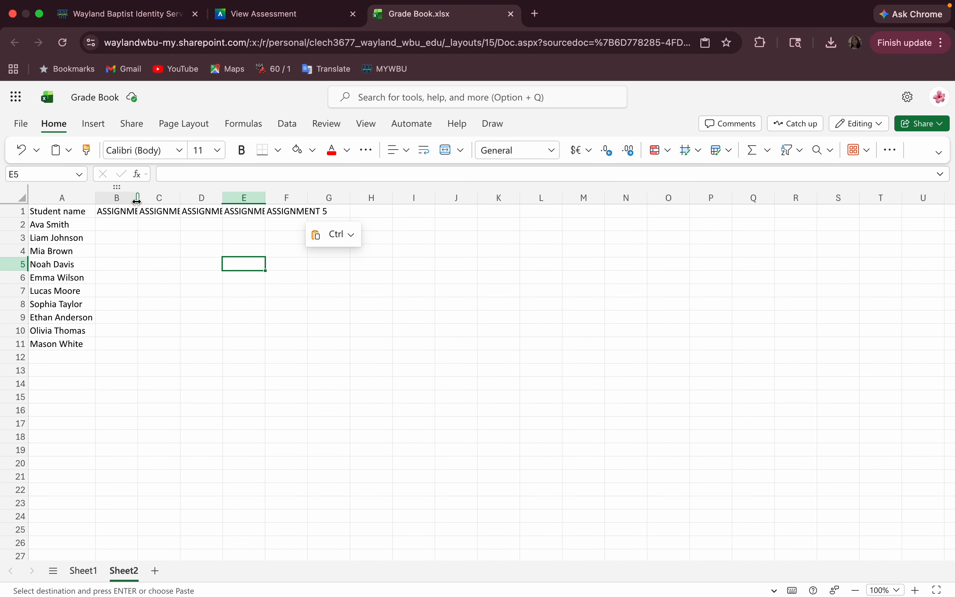
drag(137, 202, 492, 198)
Widen columns D, E and F to fit ASSIGNMENT 3, 4 and 5.
click(254, 197)
click(396, 214)
click(366, 247)
Review the assignment instructions in Blackboard, then return to the Grade Book's Sheet1.
click(278, 26)
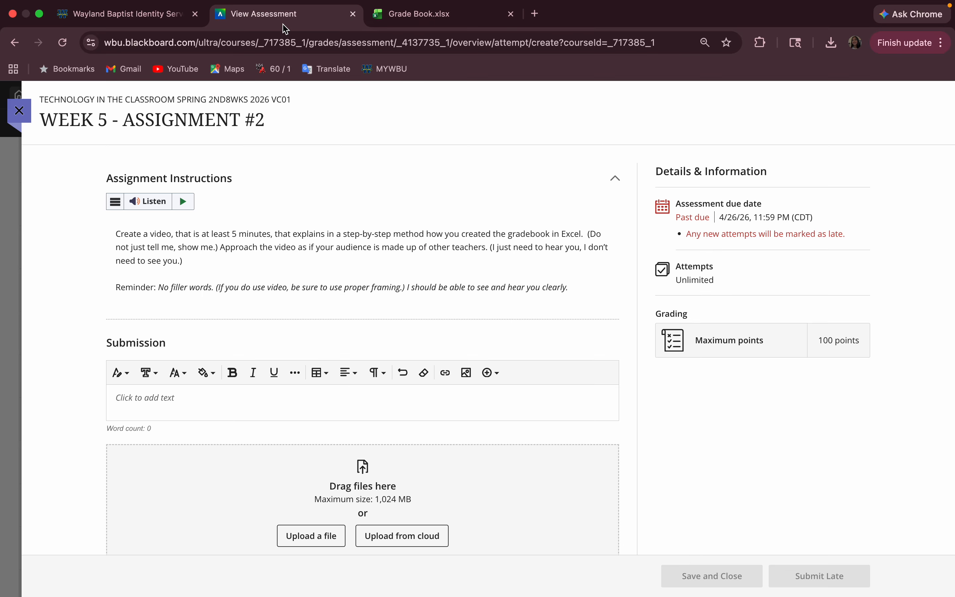
click(402, 25)
click(81, 570)
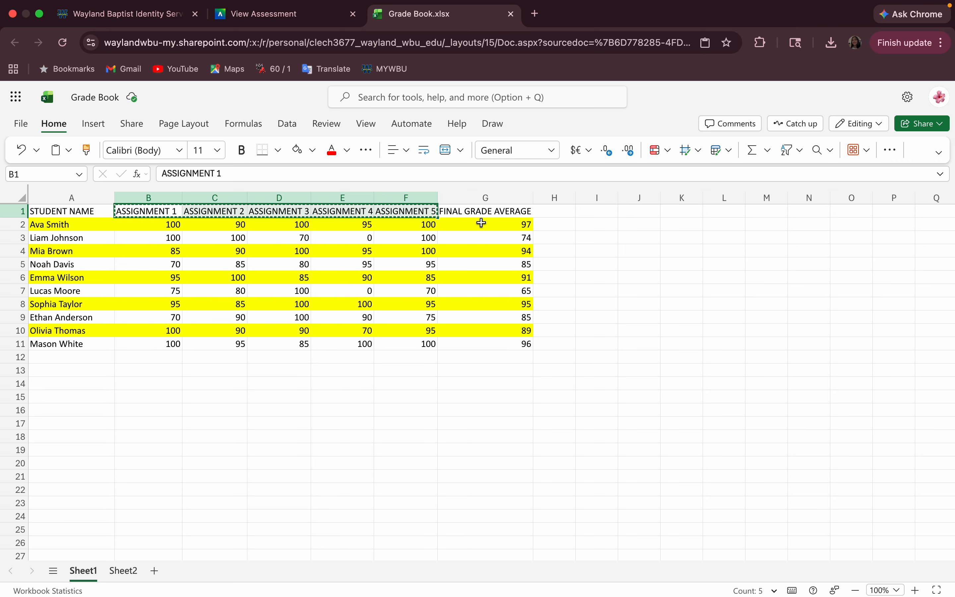
Copy FINAL GRADE AVERAGE from Sheet1 G1 into Sheet2 G1, widen column G, and return to Sheet1.
click(447, 212)
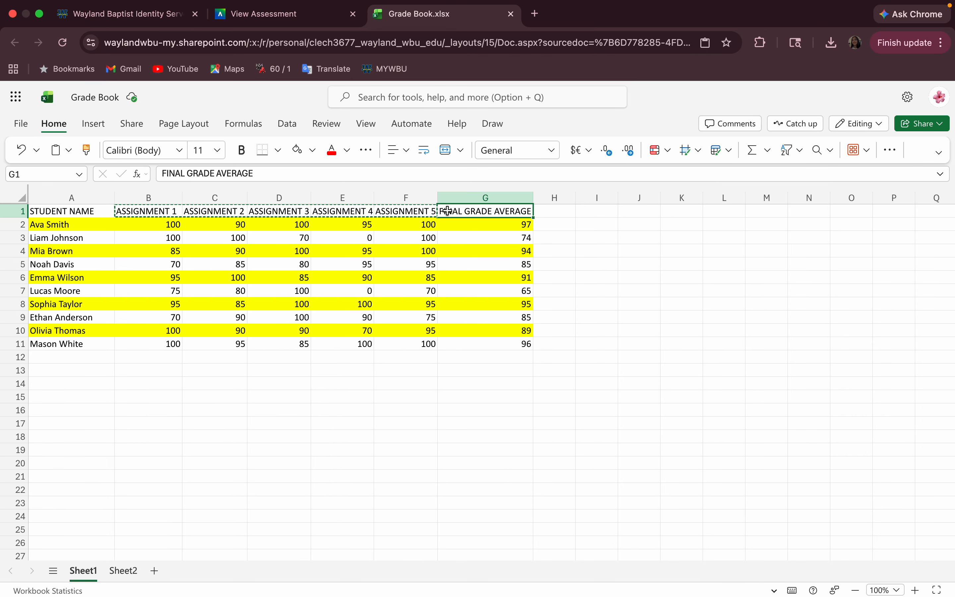
key(super+c)
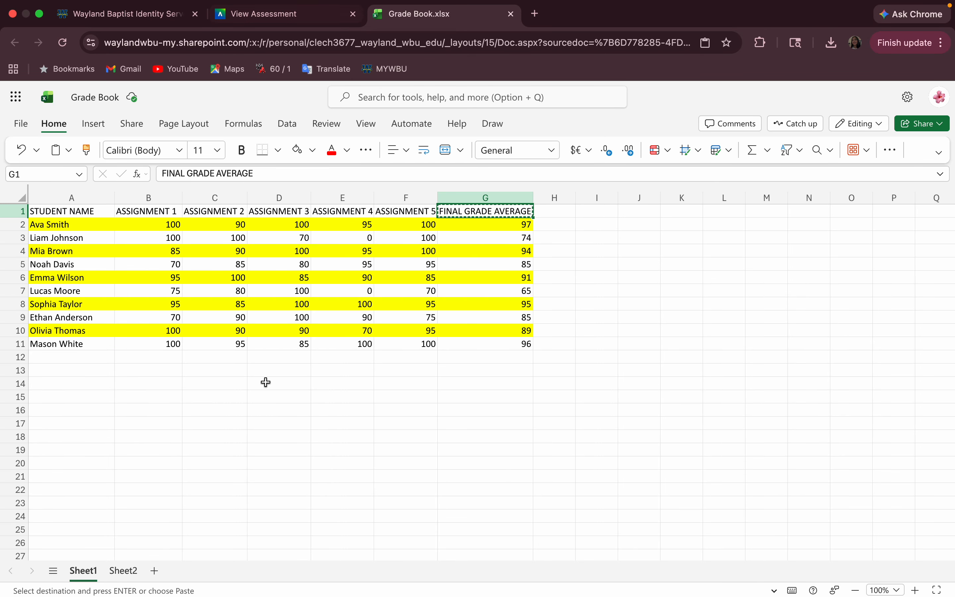
click(121, 577)
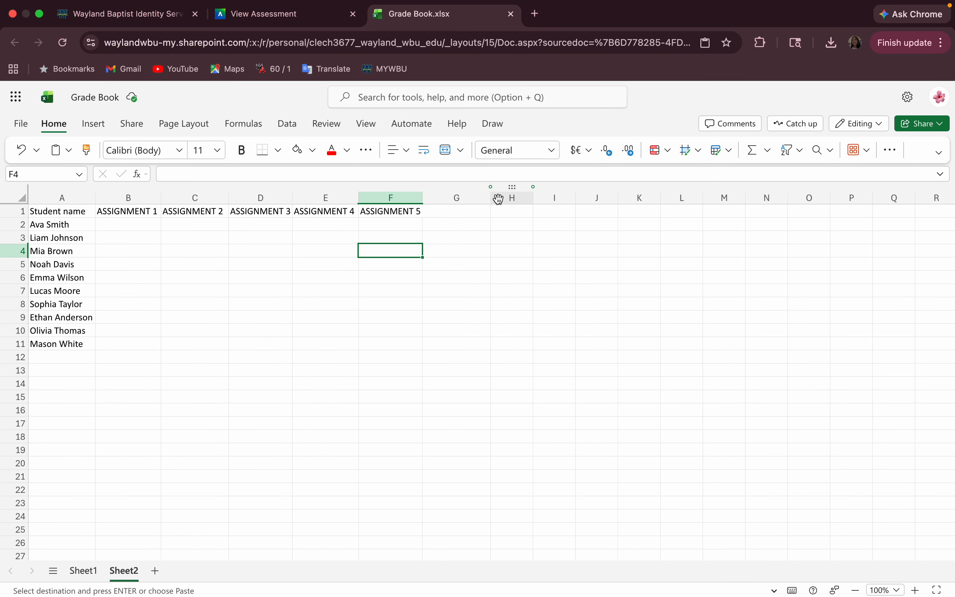
click(458, 215)
key(super+v)
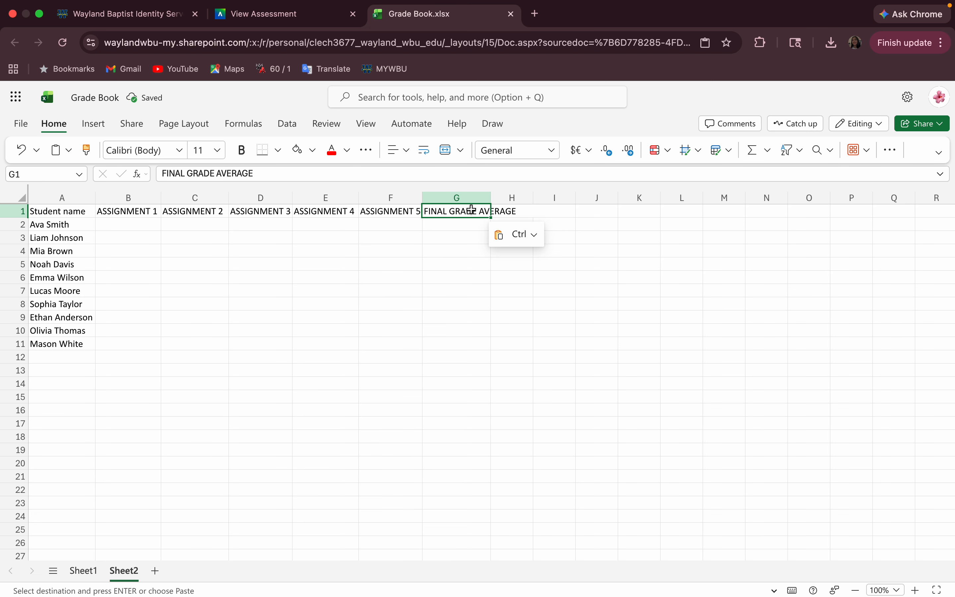
drag(491, 198, 523, 197)
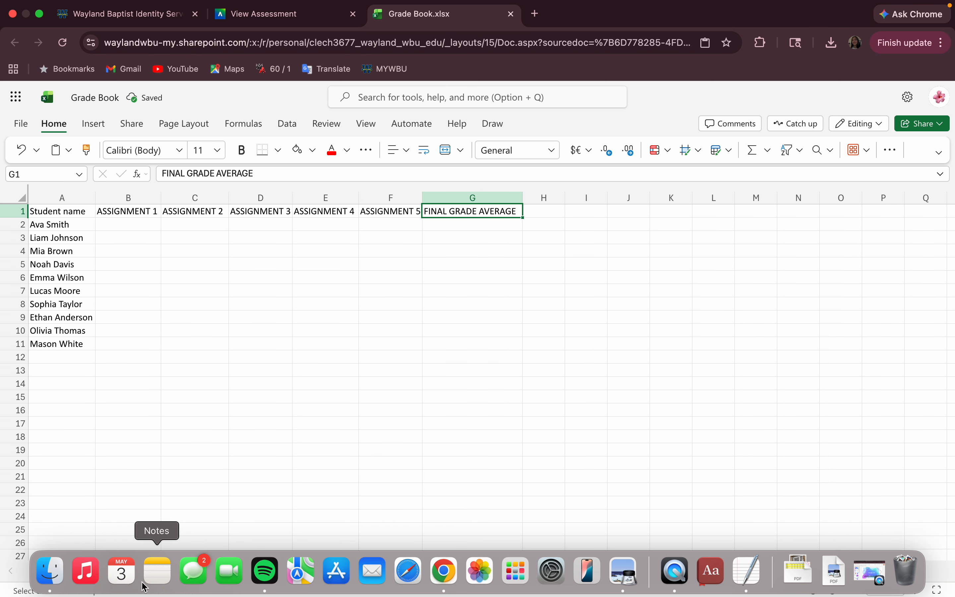
click(84, 576)
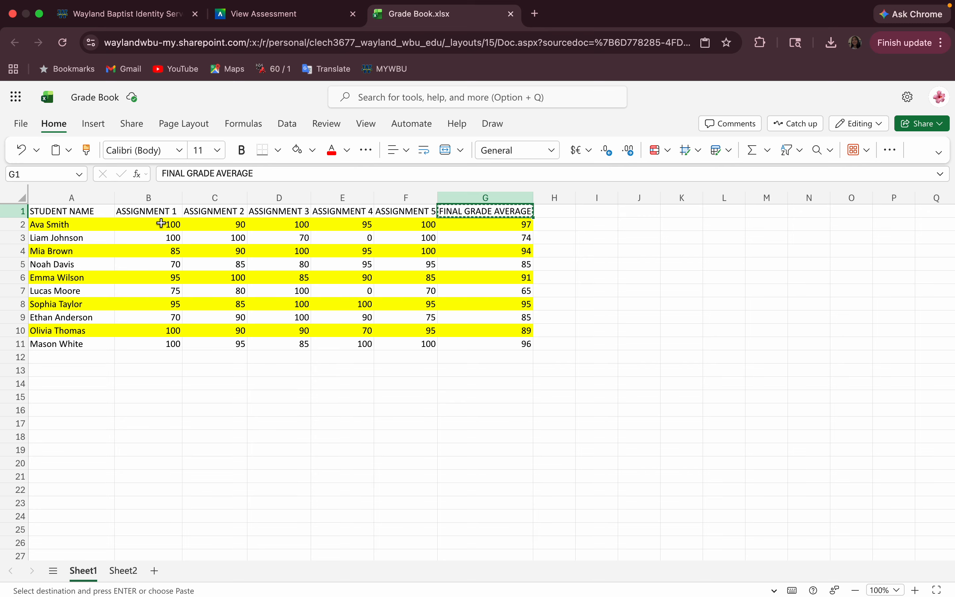
Paste Sheet1's five assignment scores for all ten students into Sheet2 B2:F11.
drag(161, 224, 419, 341)
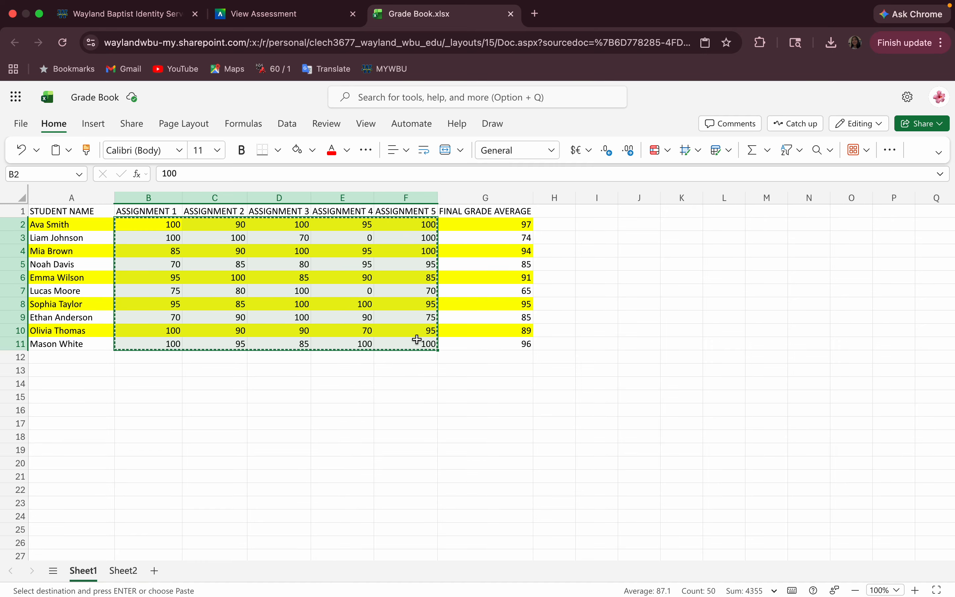
click(124, 570)
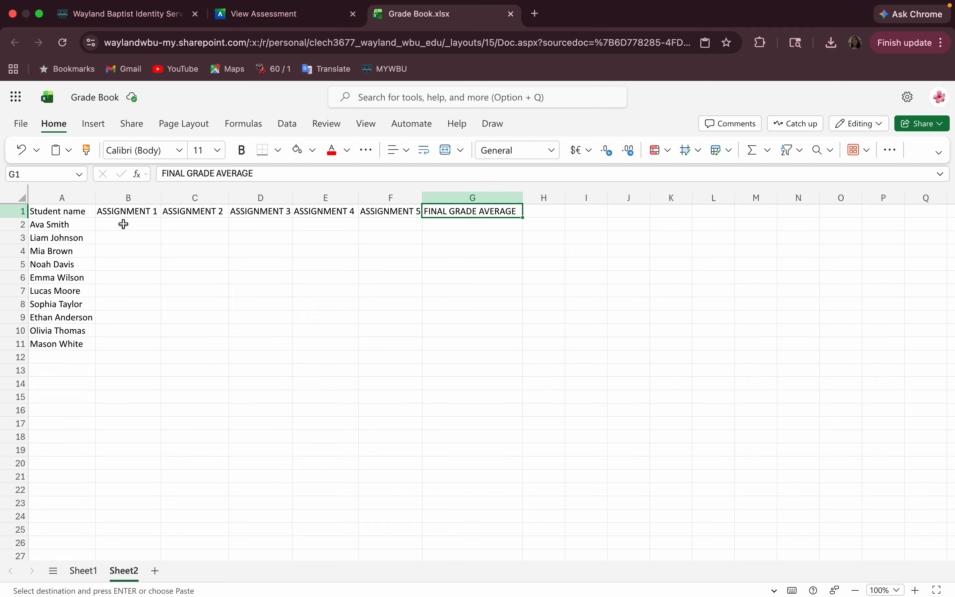
drag(123, 224, 397, 345)
key(super+v)
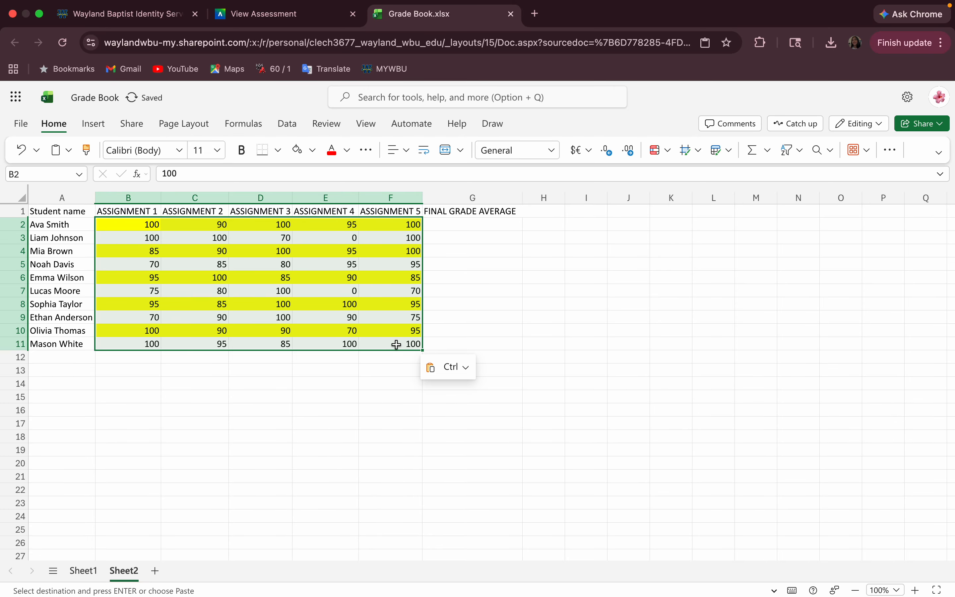
click(358, 315)
click(402, 388)
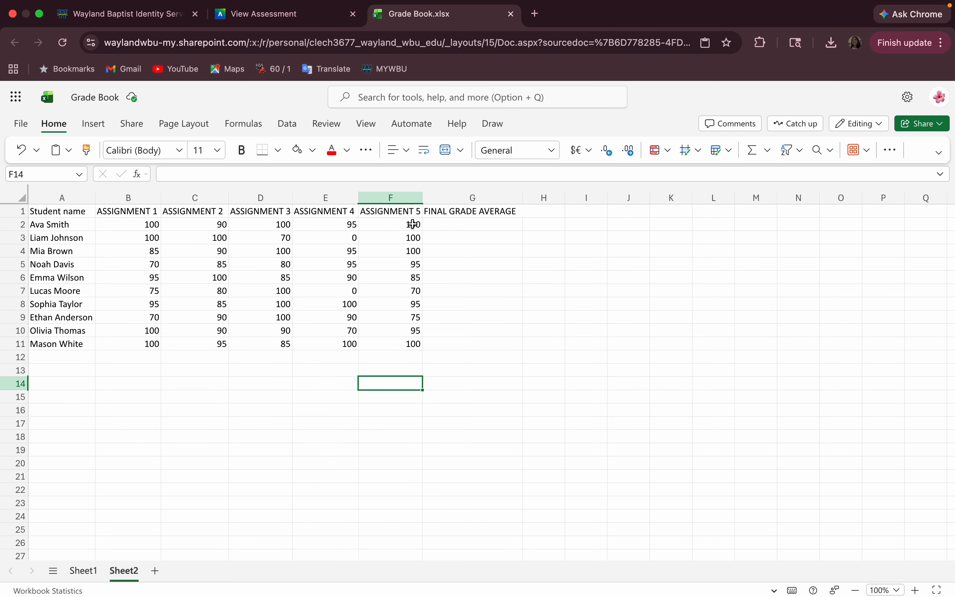
Select G2 and toggle Show Formulas on and back off.
click(441, 224)
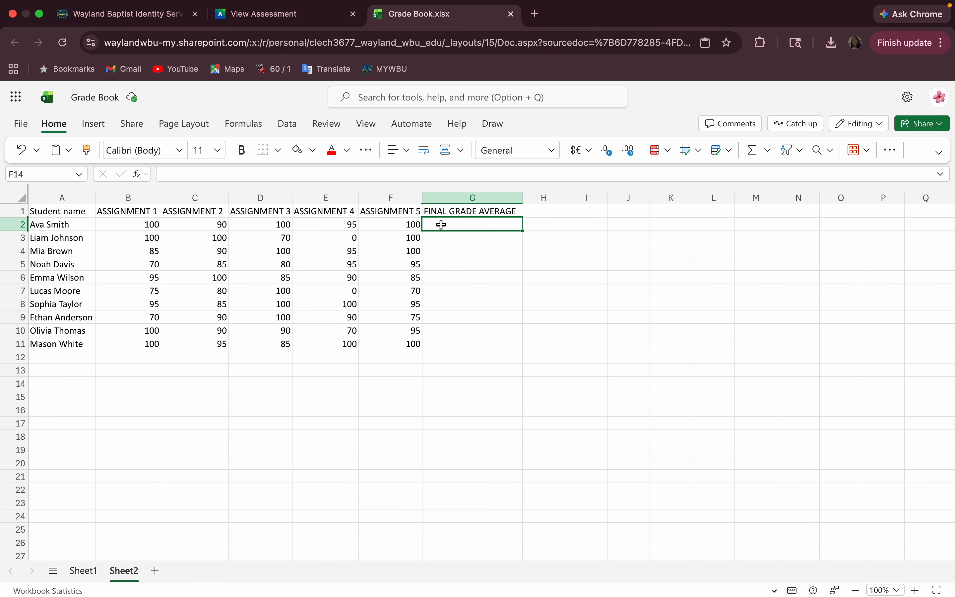
click(254, 124)
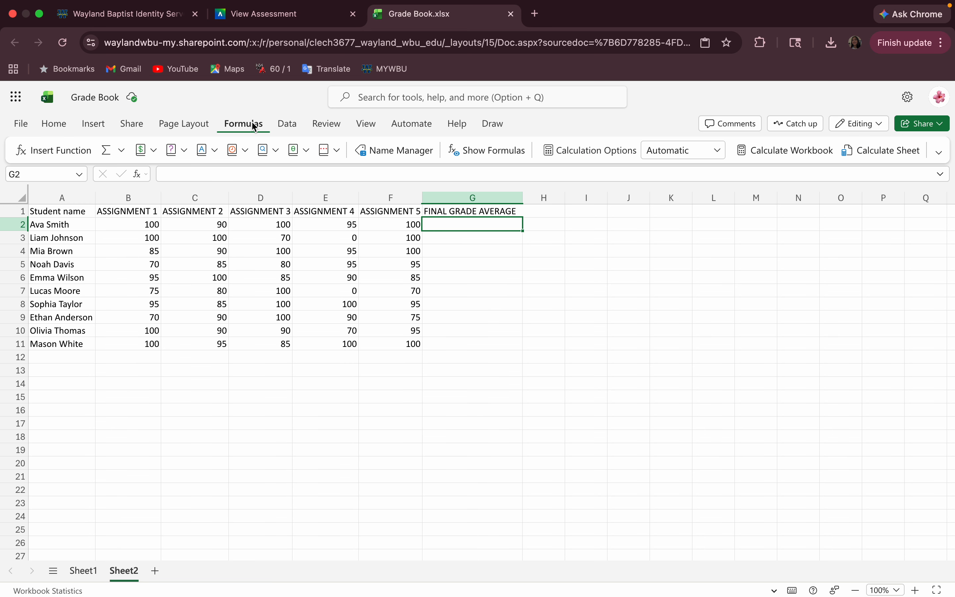
click(468, 149)
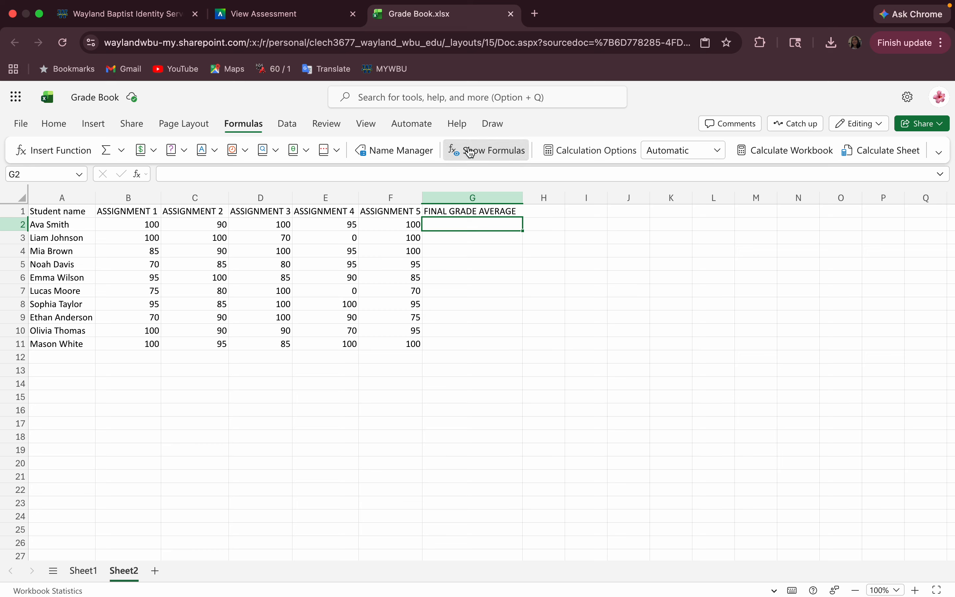
click(477, 156)
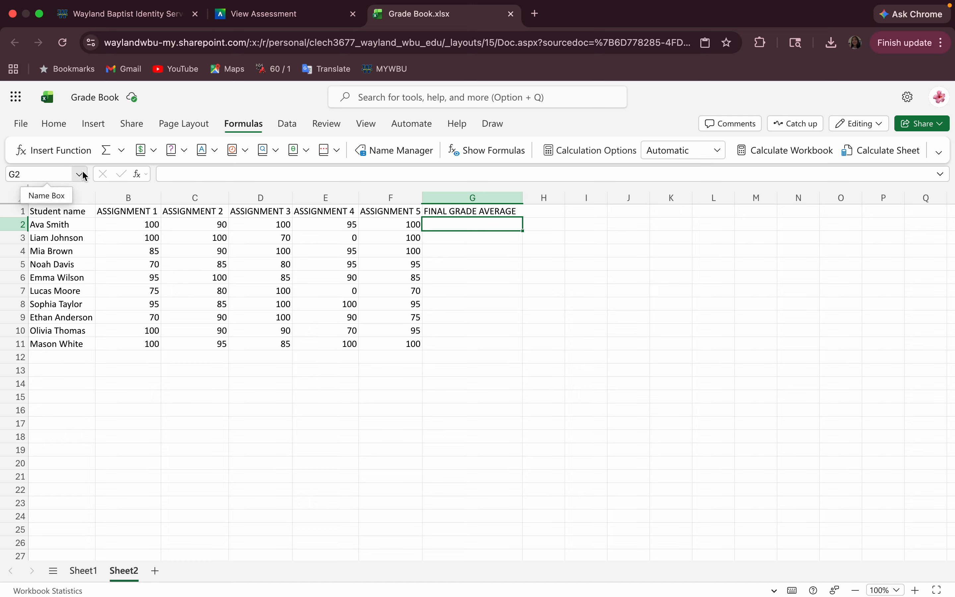
Inspect the =AVERAGE(B2:F2) example formula in Sheet1's G2, then return to Sheet2.
click(84, 570)
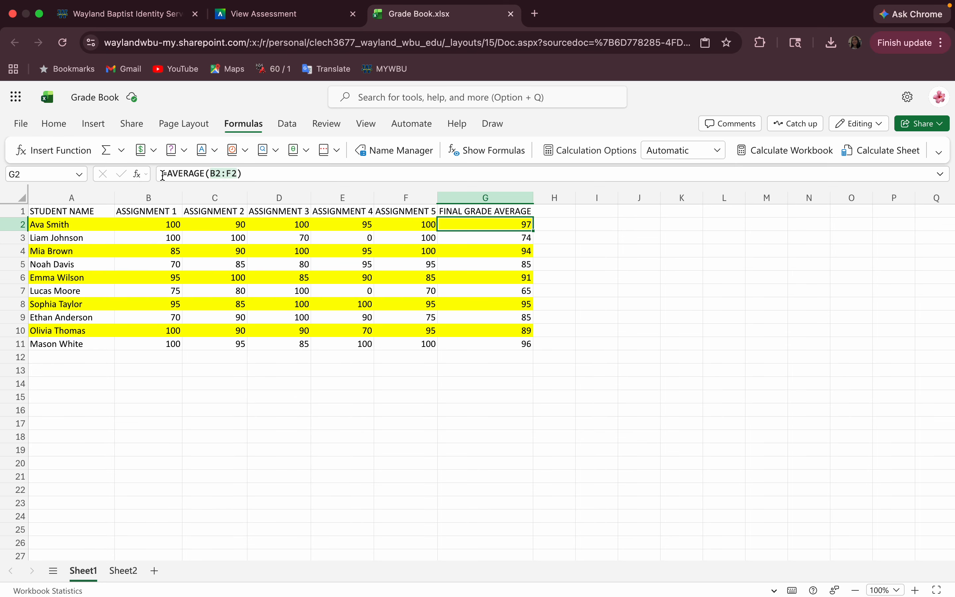
click(163, 174)
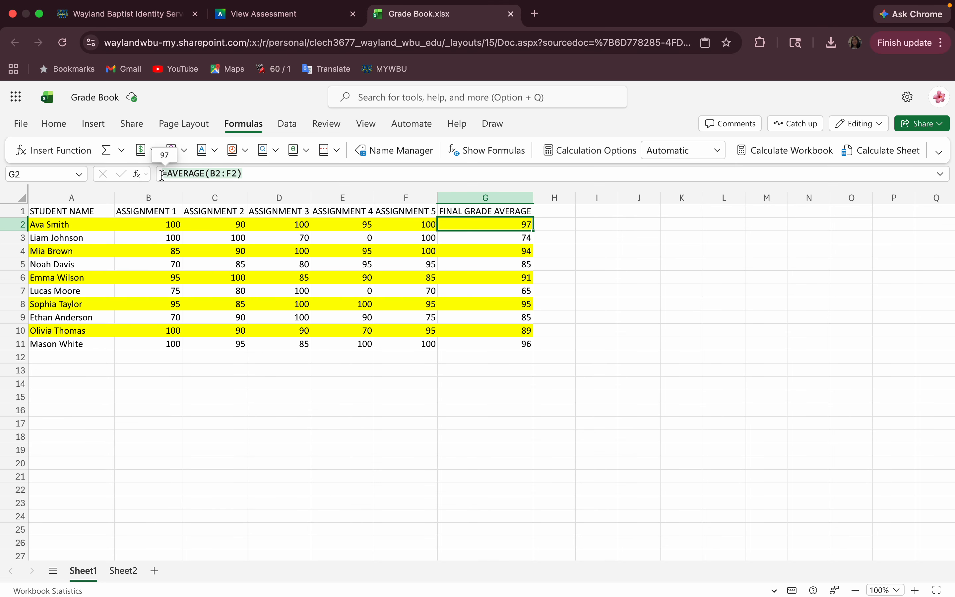
click(241, 171)
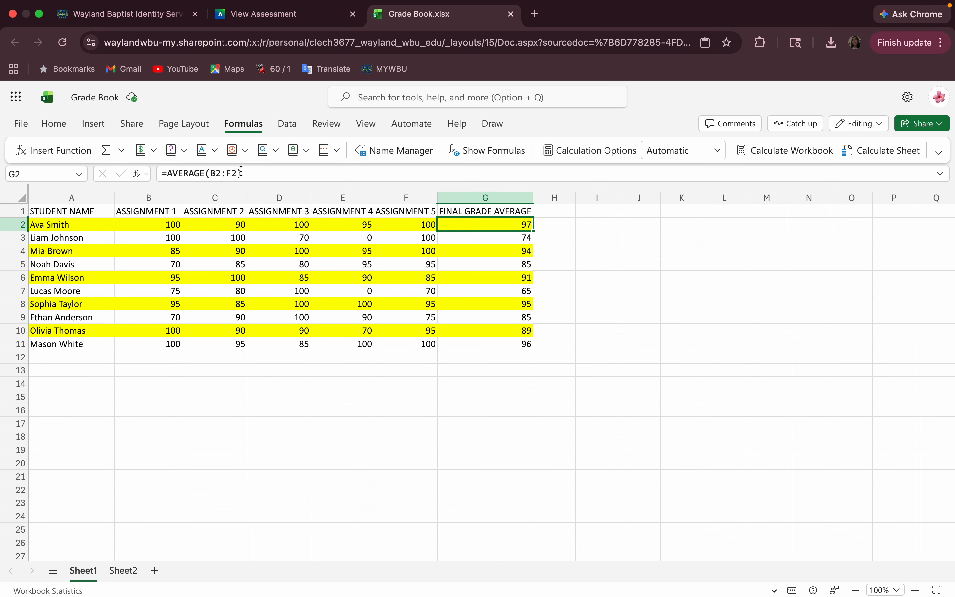
click(164, 175)
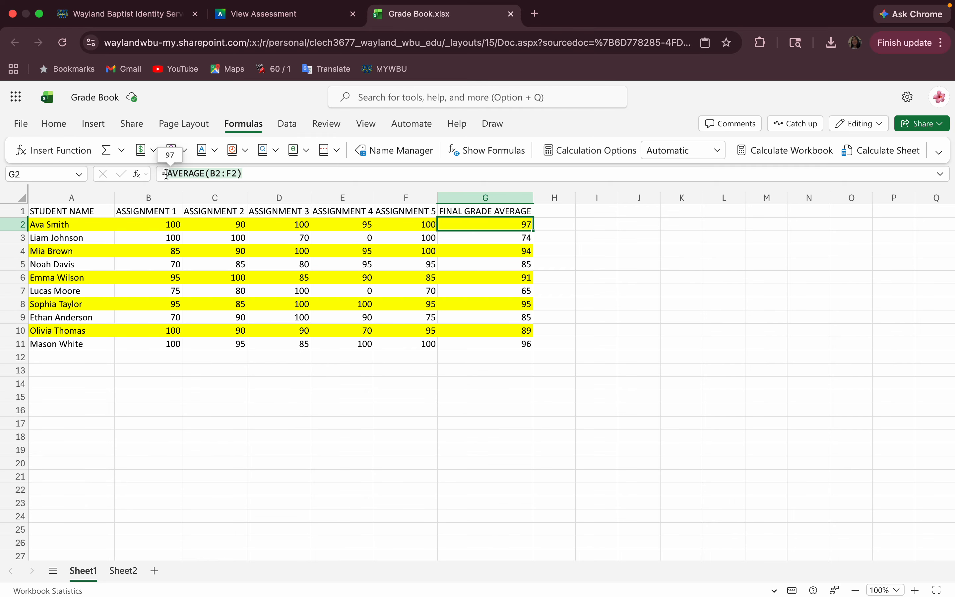
click(123, 571)
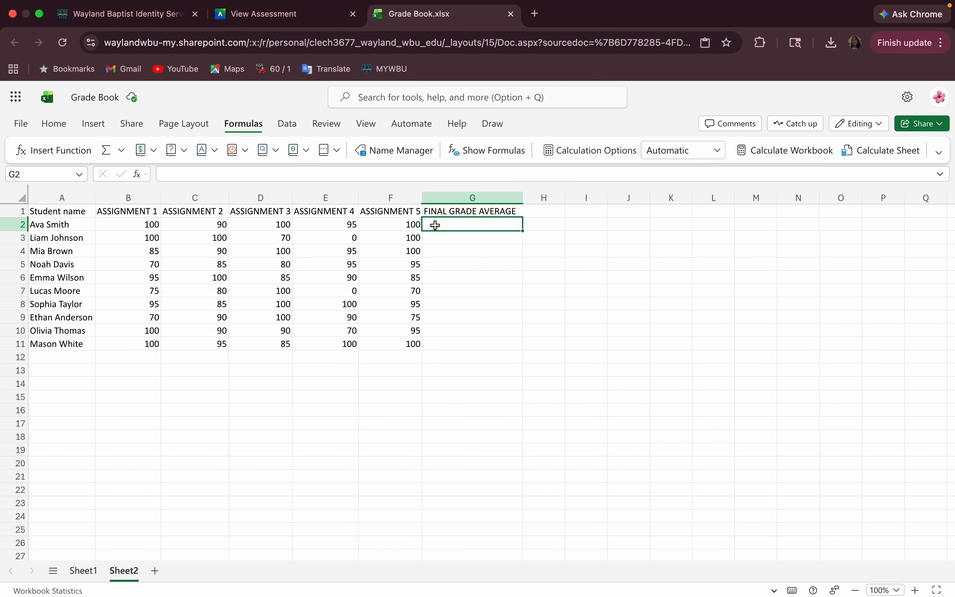
Use Insert Function to put =AVERAGE(B2:F2) in G2, giving 97.
click(73, 160)
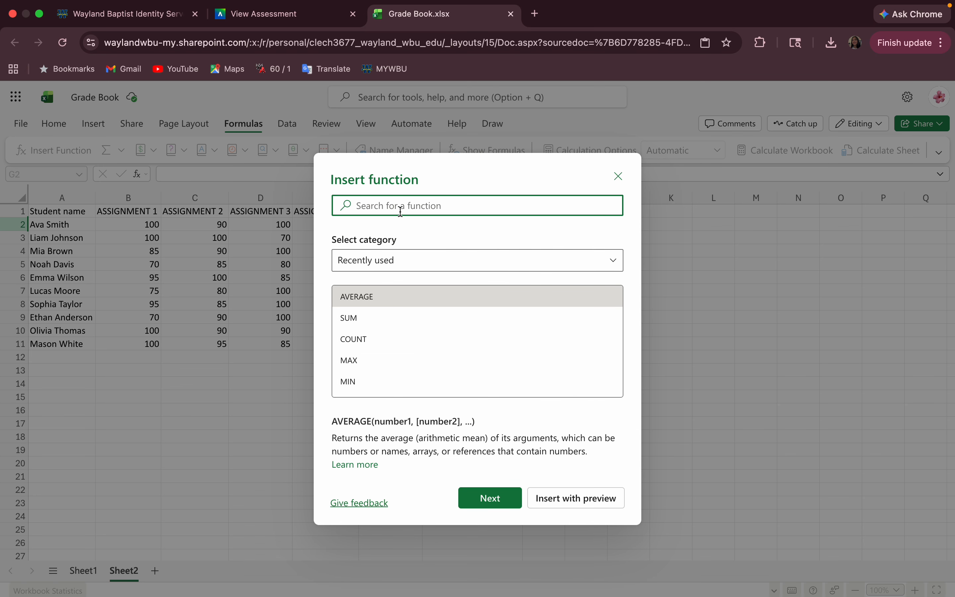
click(401, 300)
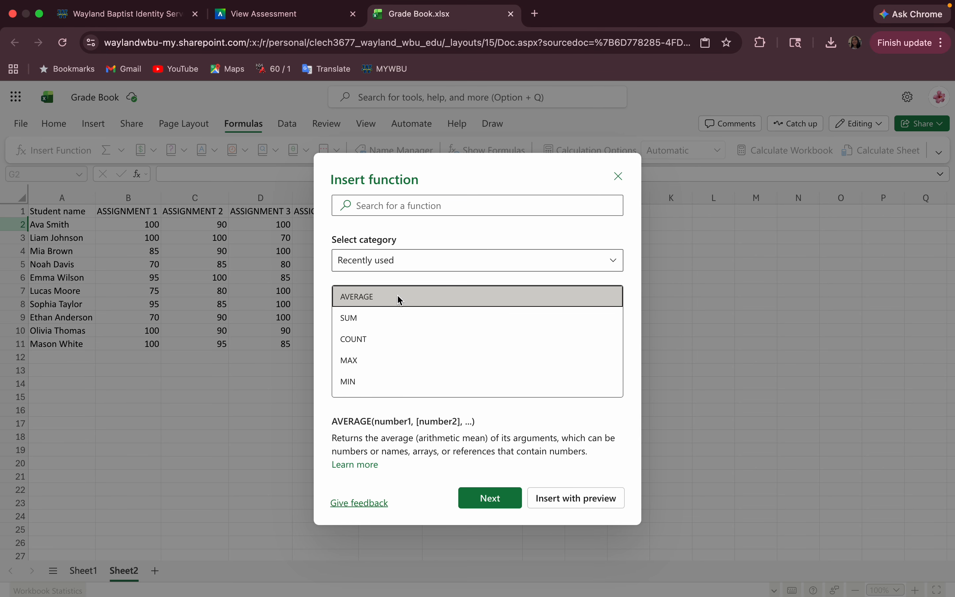
click(486, 498)
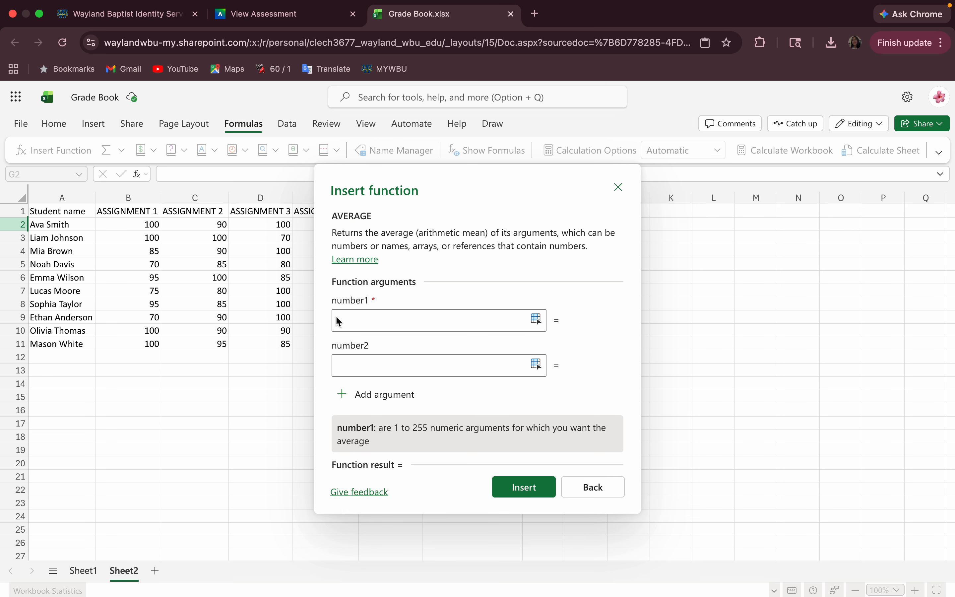
drag(507, 196, 727, 239)
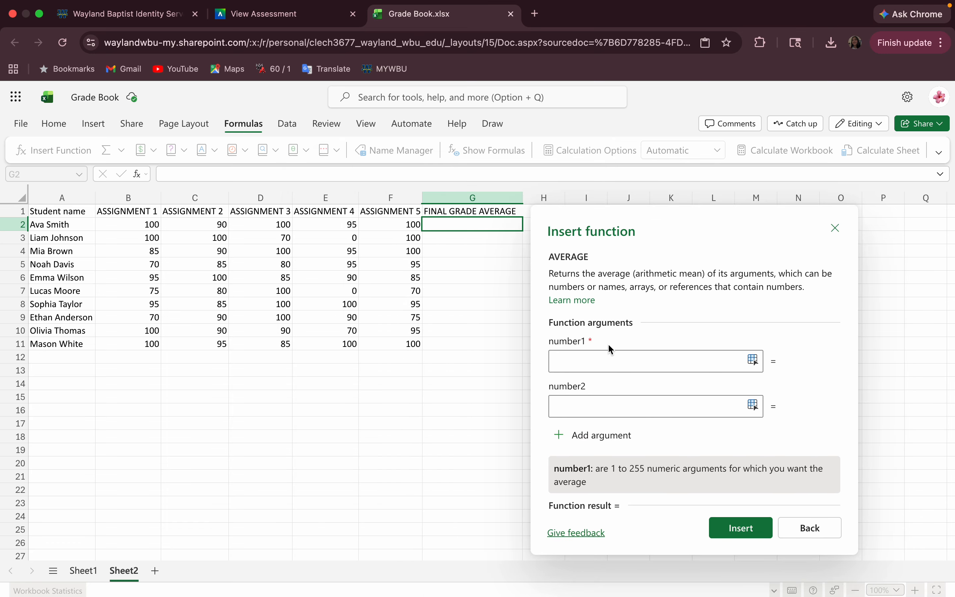
click(594, 359)
click(146, 225)
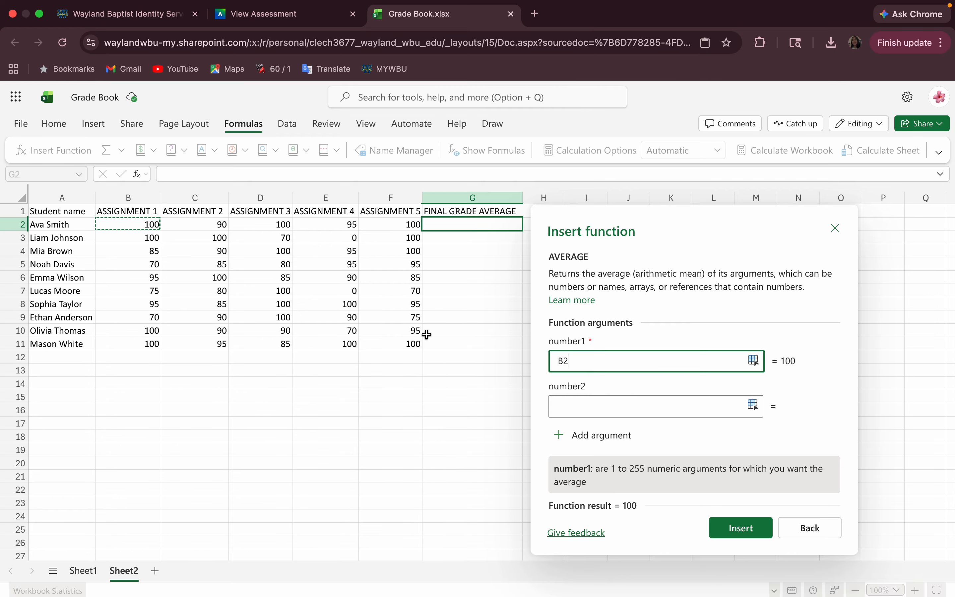
drag(147, 226, 398, 226)
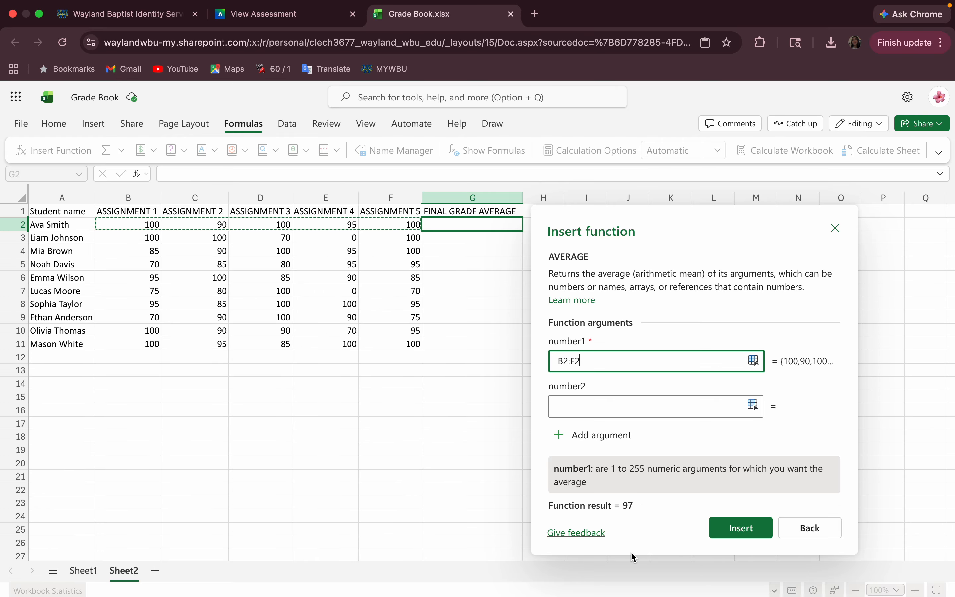
click(742, 539)
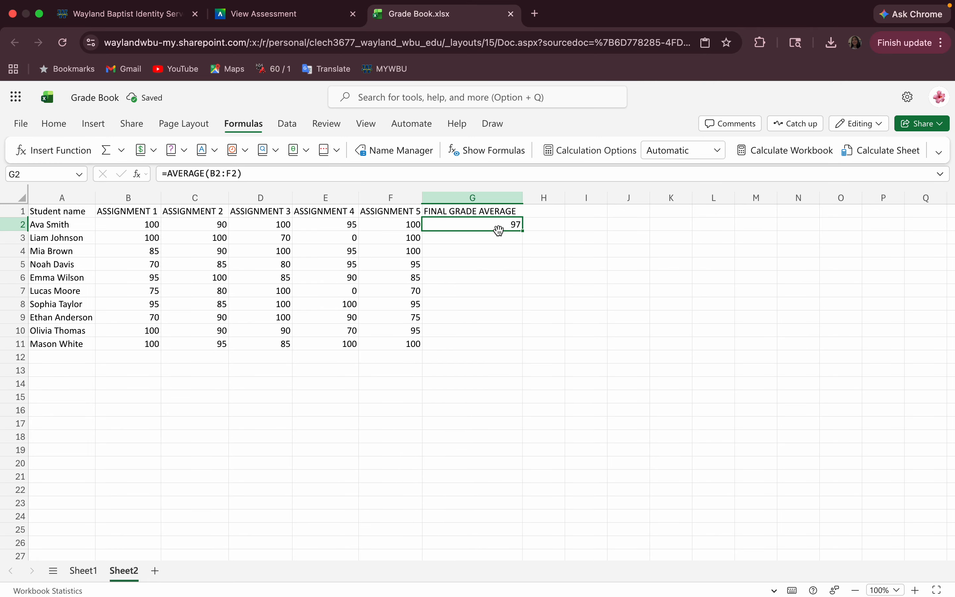
Insert =AVERAGE(B3:F3) in G3, giving 74.
click(460, 238)
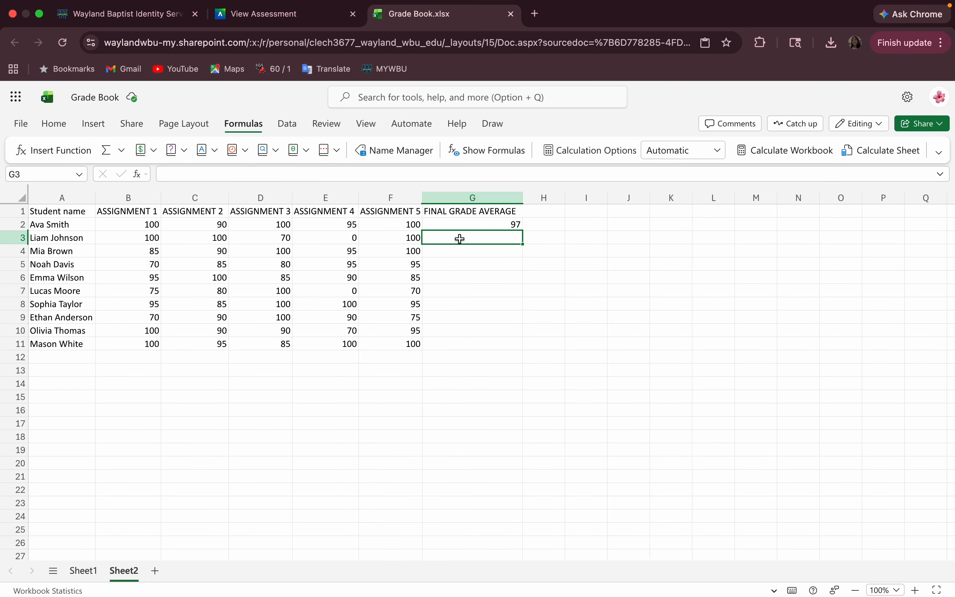
click(63, 151)
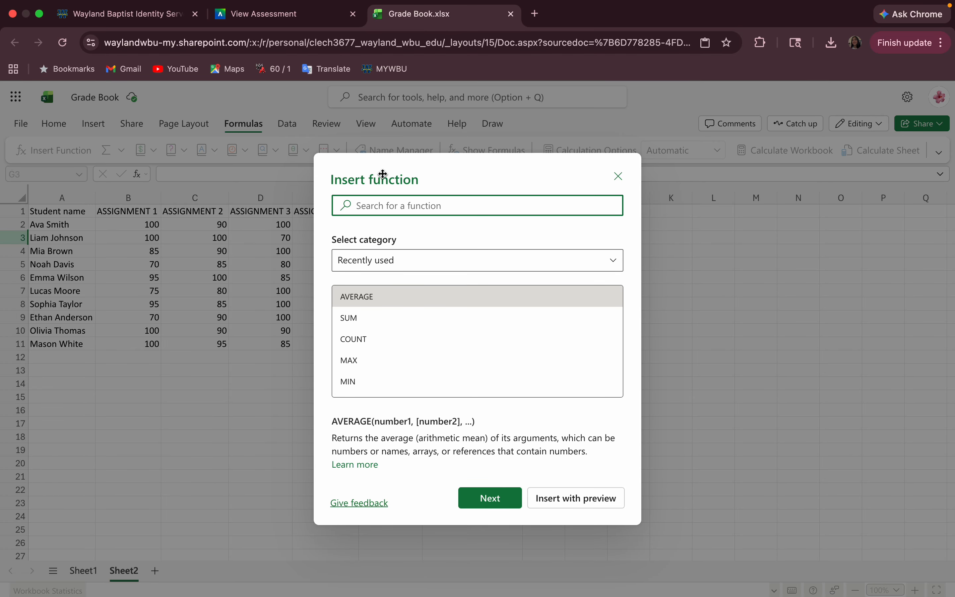
drag(379, 176, 675, 193)
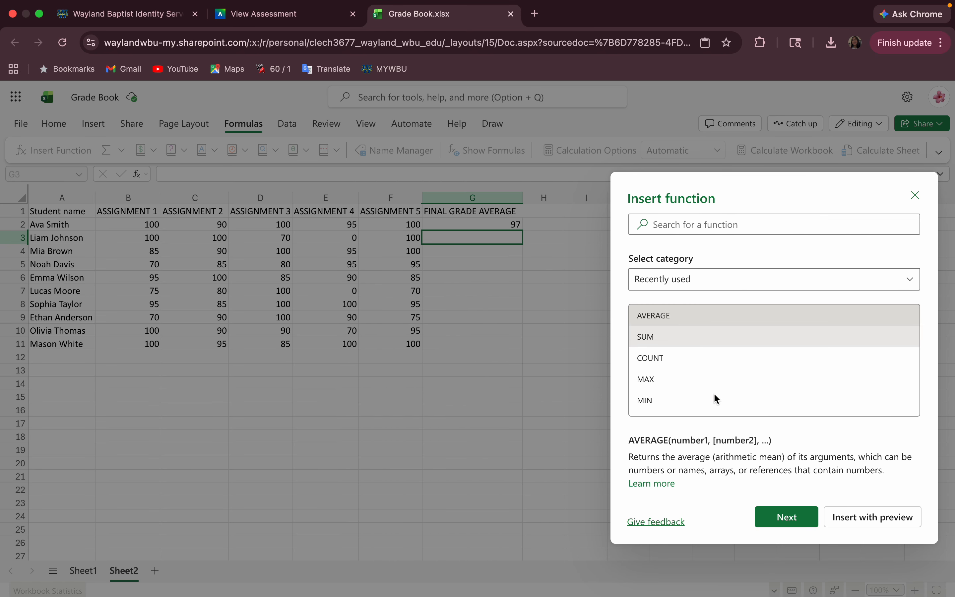
click(787, 518)
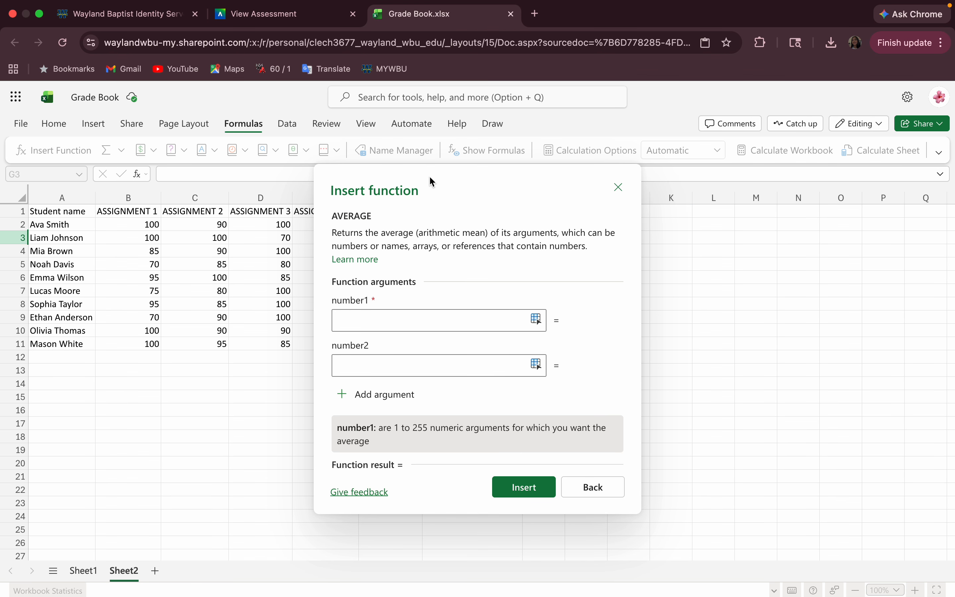
drag(432, 182, 644, 183)
click(559, 320)
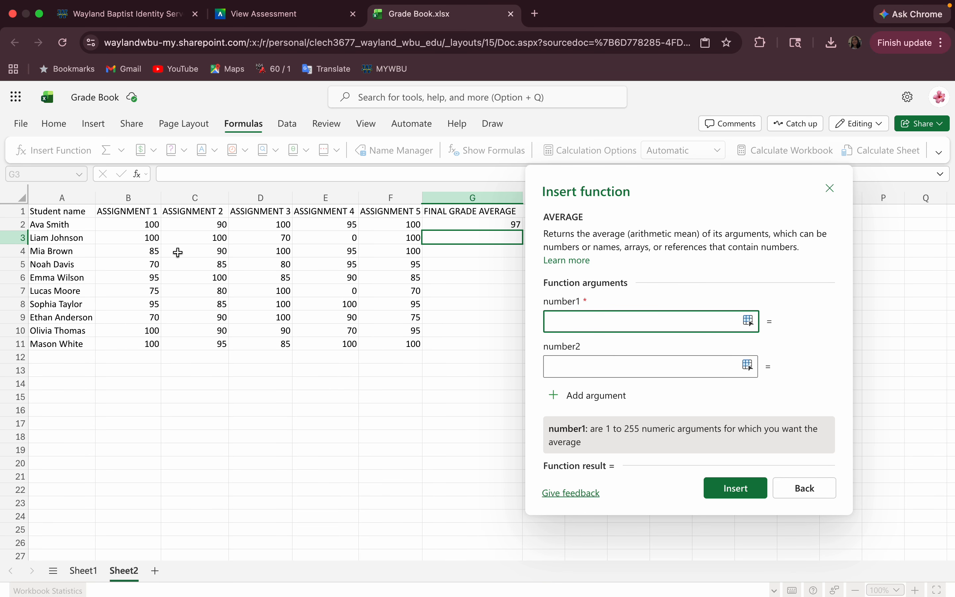
drag(144, 238, 391, 237)
click(750, 490)
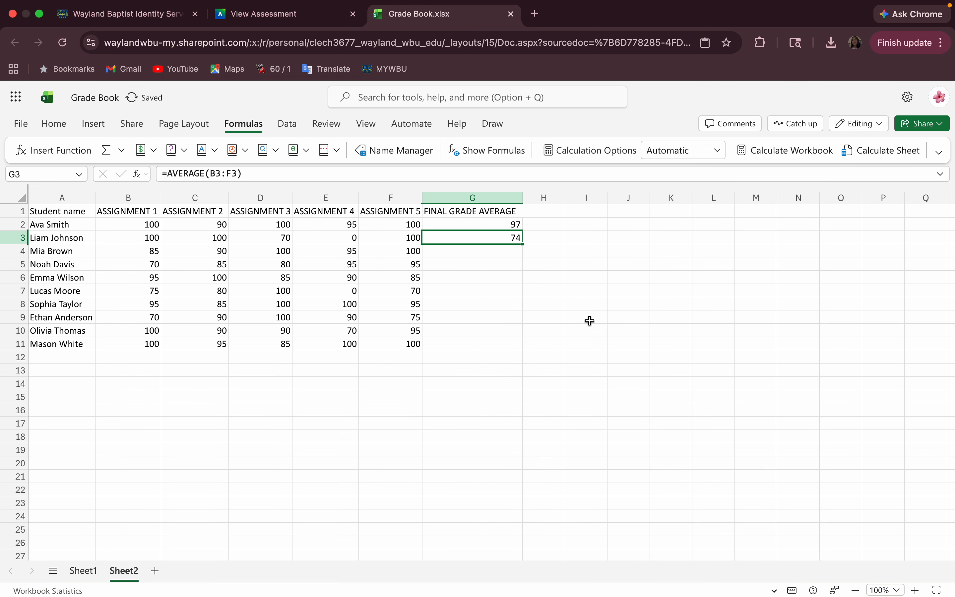
Insert =AVERAGE(B4:F4) in G4, giving 94.
click(459, 251)
click(78, 152)
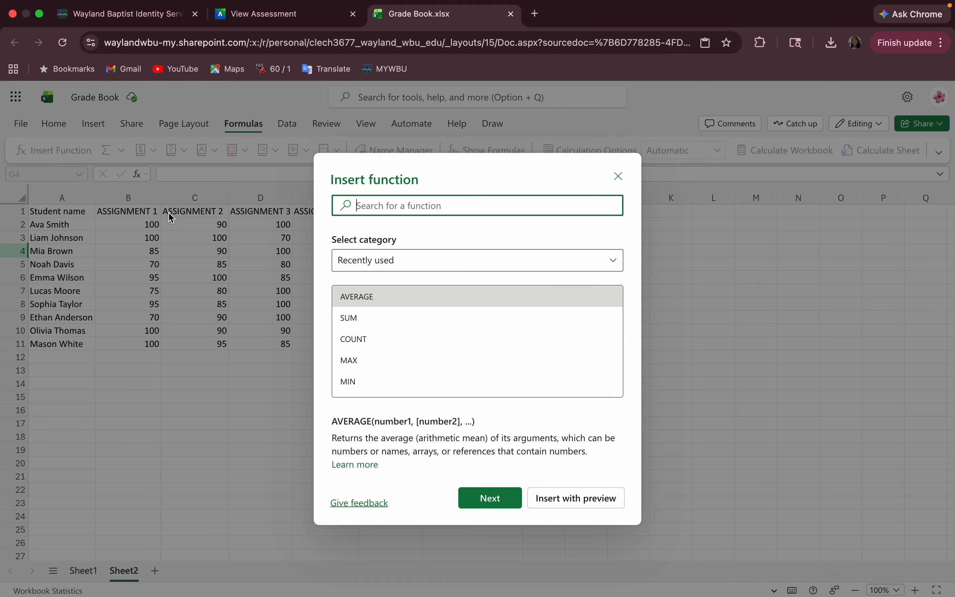
click(473, 504)
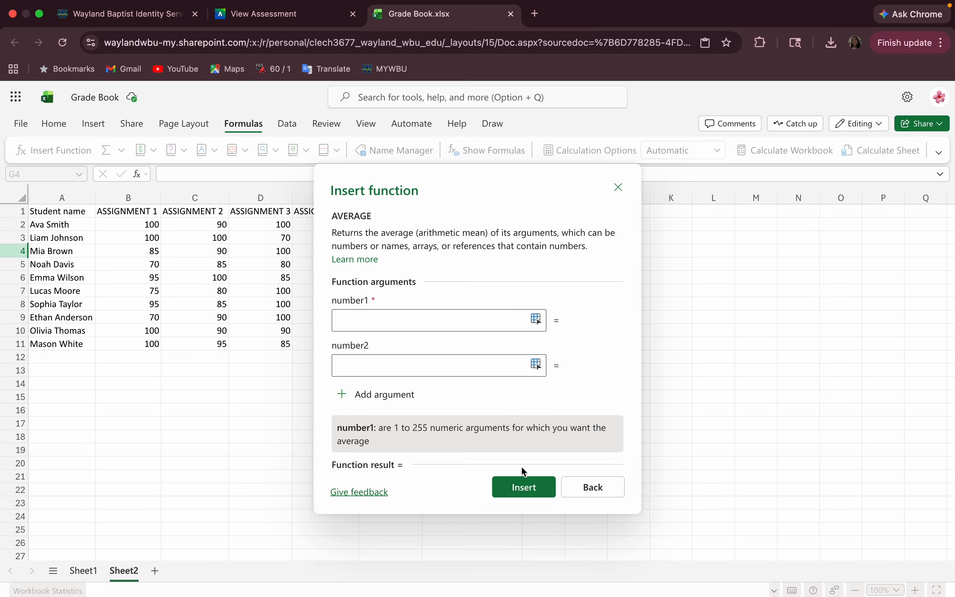
click(368, 318)
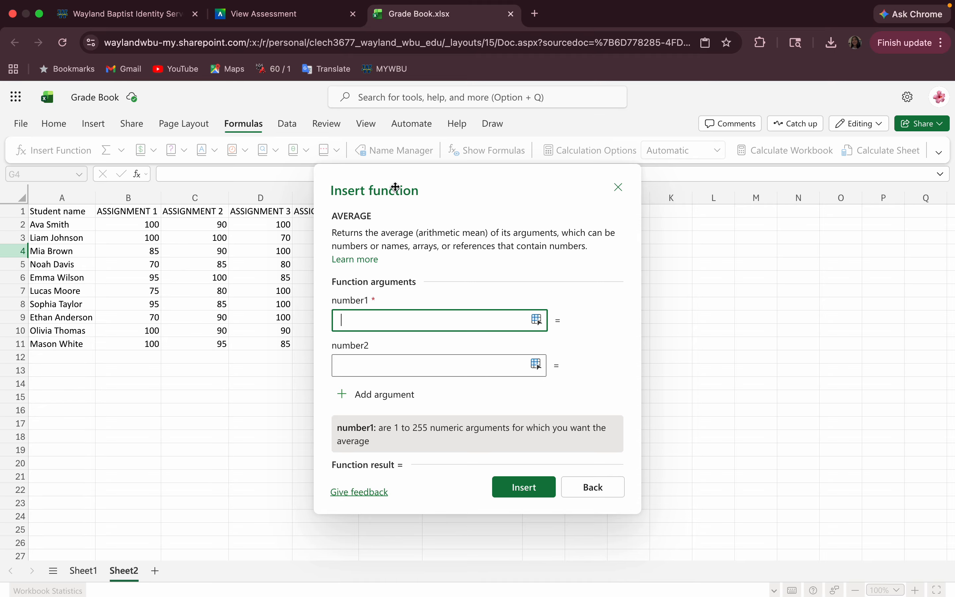
drag(396, 187, 619, 265)
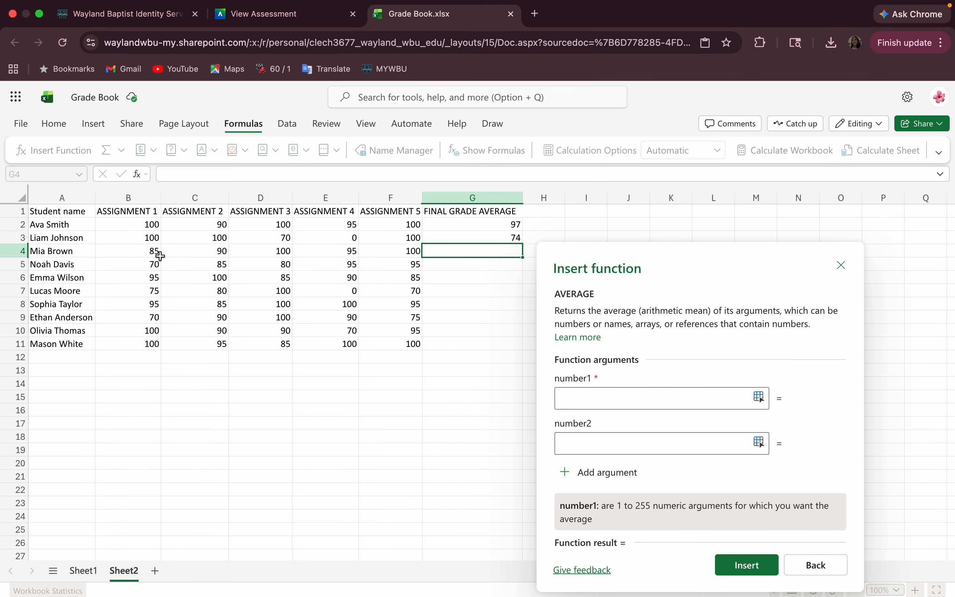
click(589, 394)
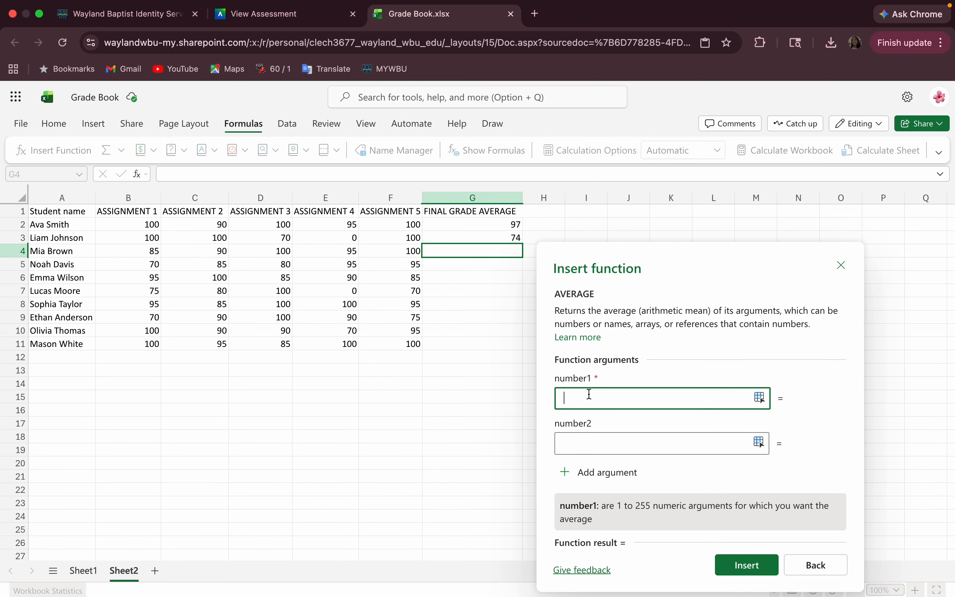
drag(154, 251, 386, 251)
click(747, 564)
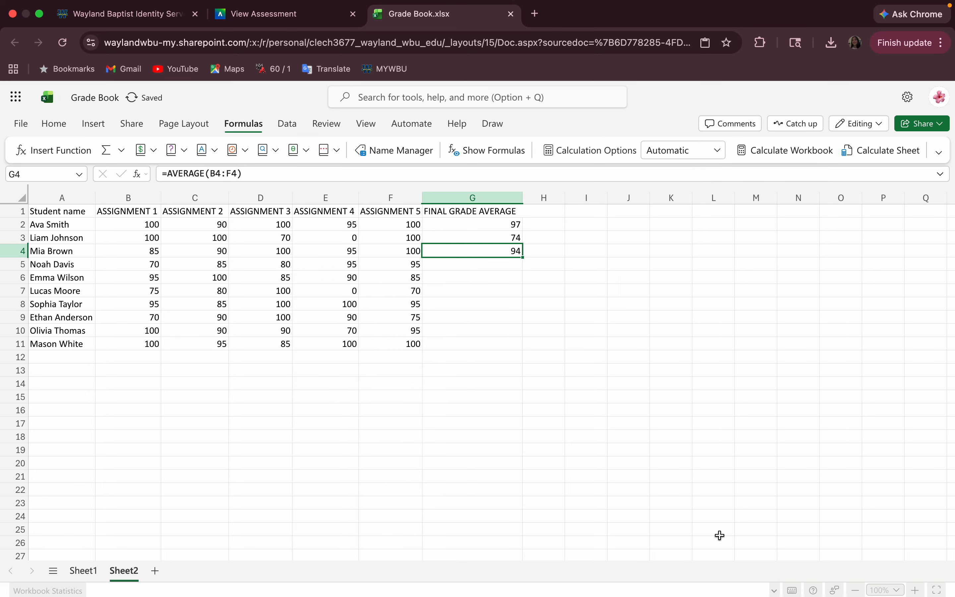
Insert =AVERAGE(B5:F5) in G5 via Insert Function.
drag(155, 265, 424, 268)
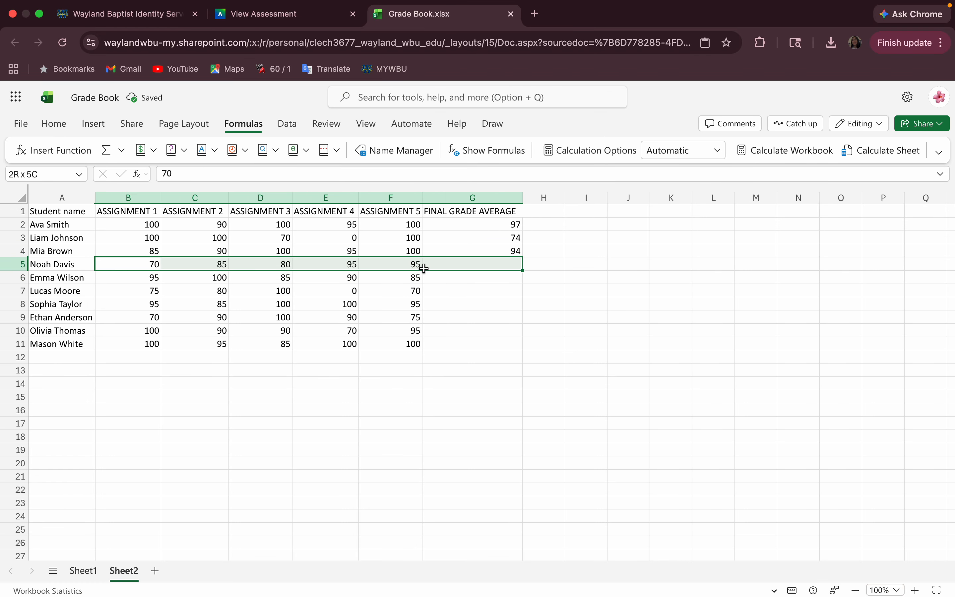
click(444, 265)
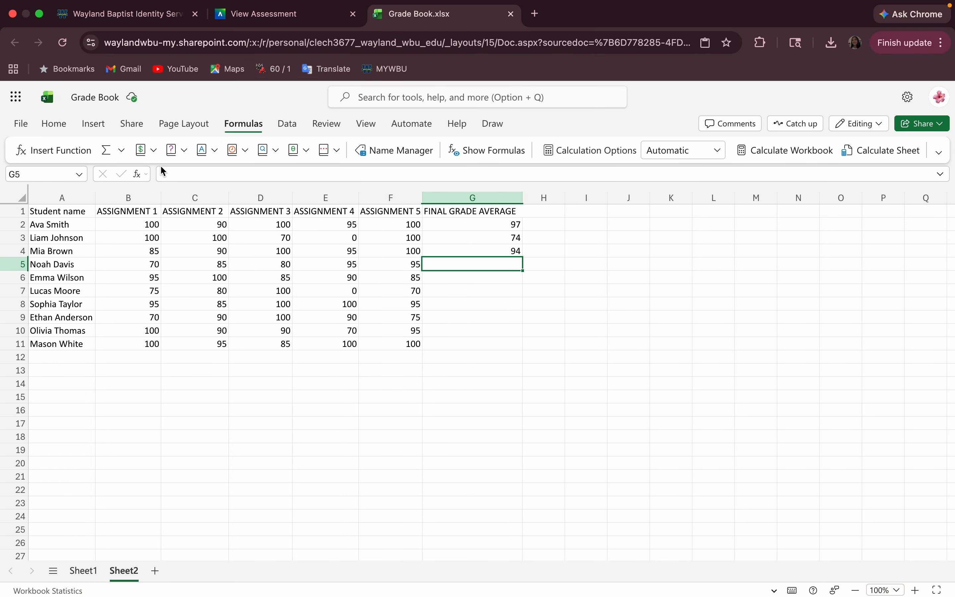
click(57, 149)
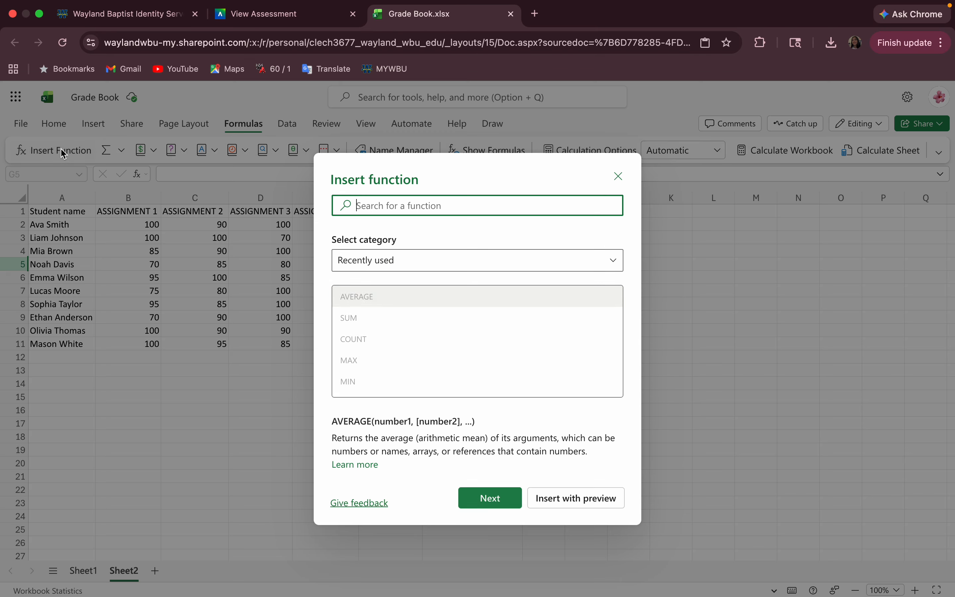
click(370, 297)
click(488, 506)
click(384, 317)
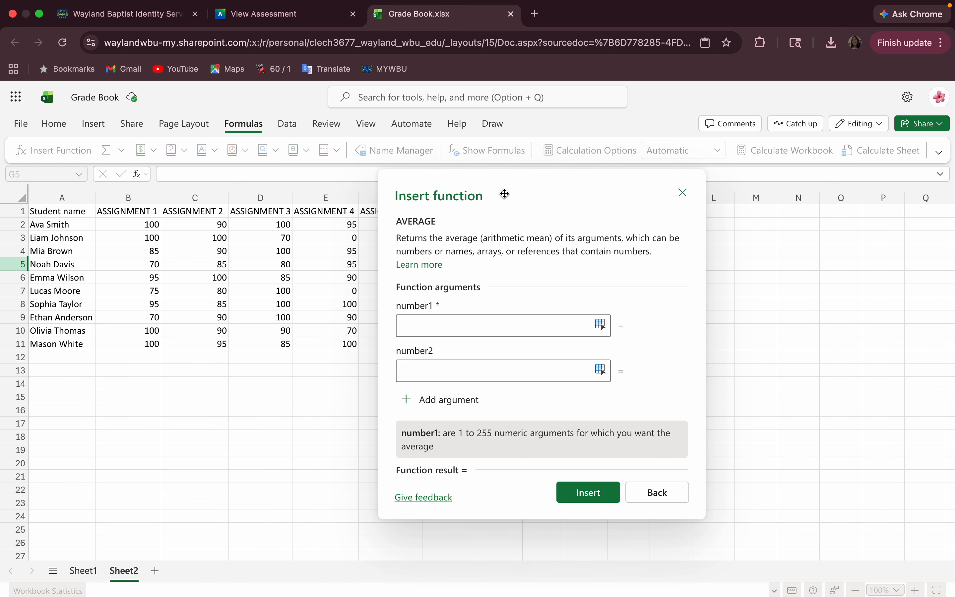
click(650, 351)
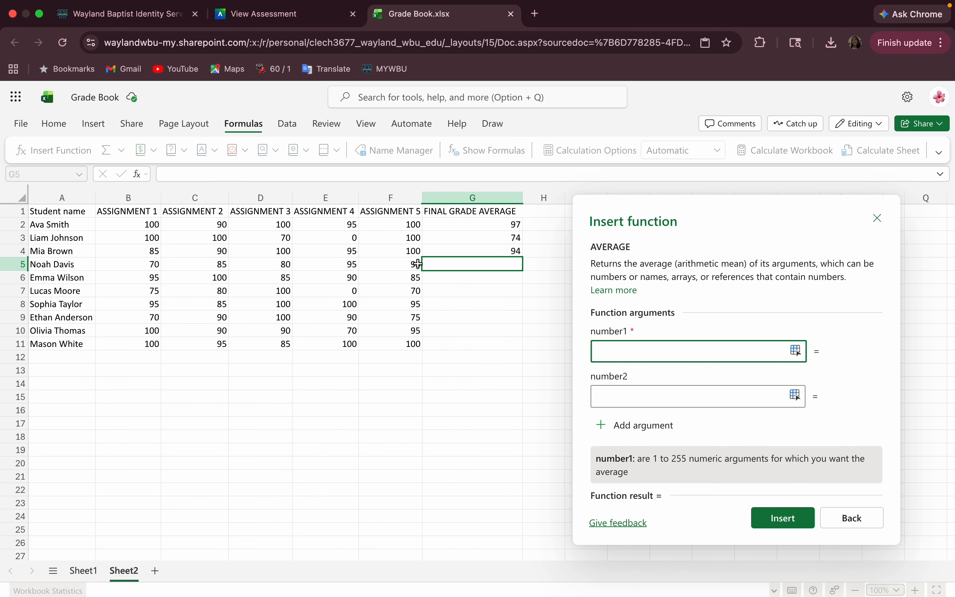
drag(417, 263, 152, 263)
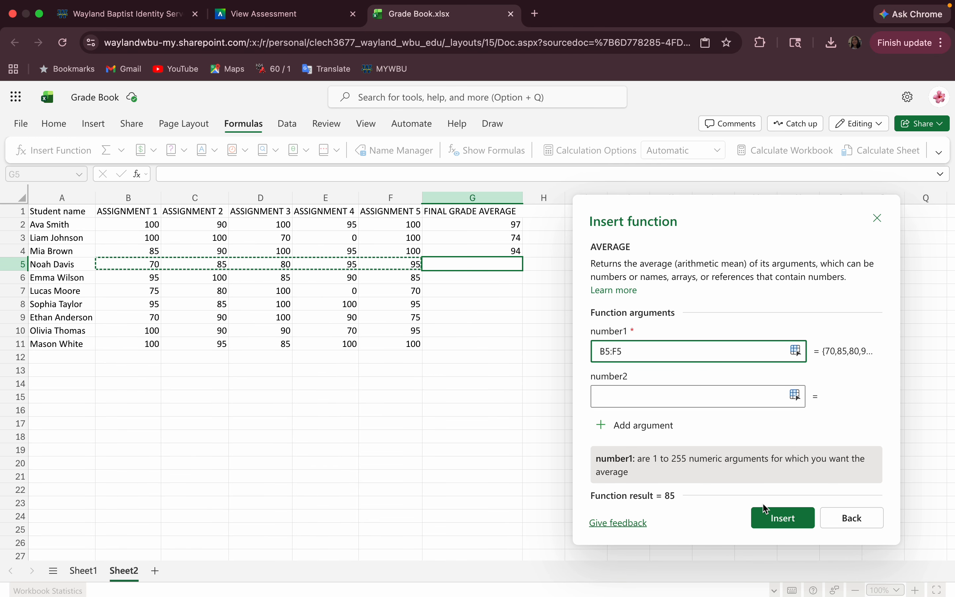
click(772, 521)
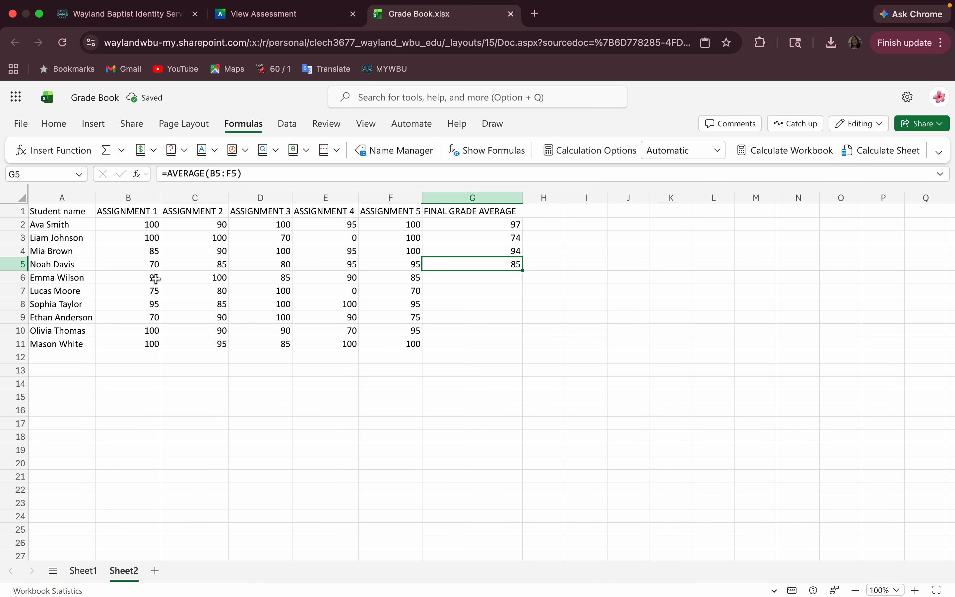
Insert =AVERAGE(B6:F6) in G6.
drag(156, 279, 379, 280)
click(434, 276)
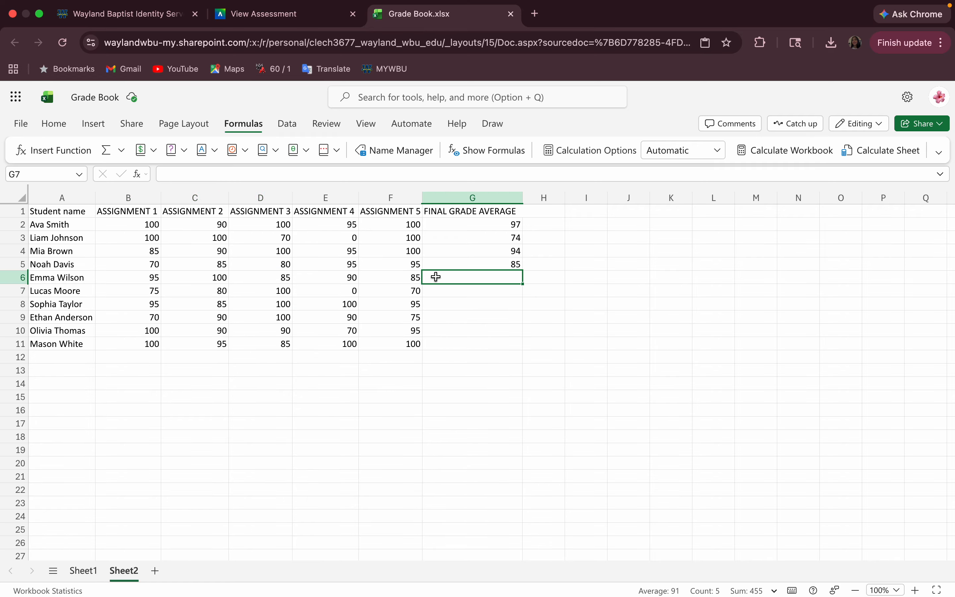
click(75, 150)
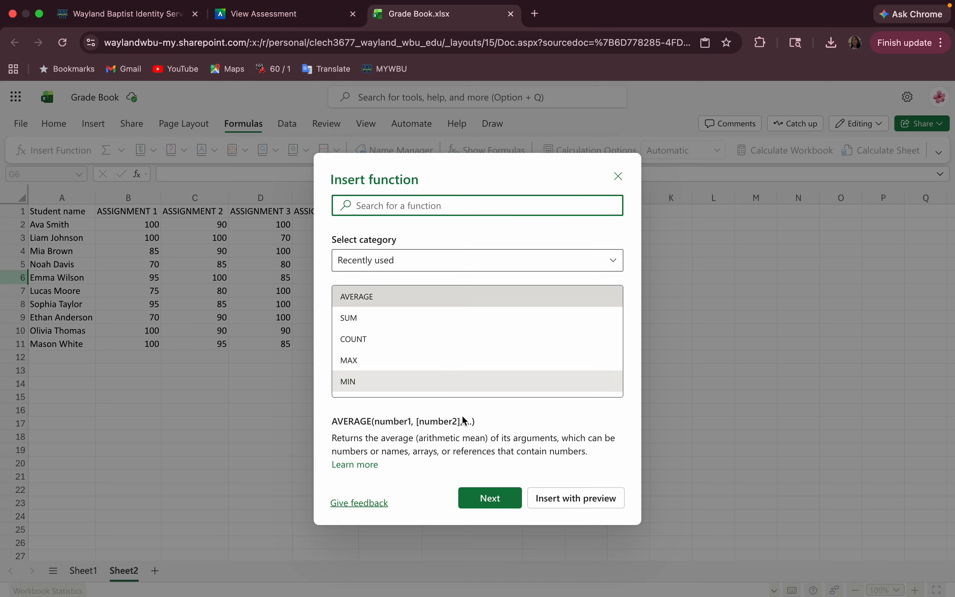
click(490, 499)
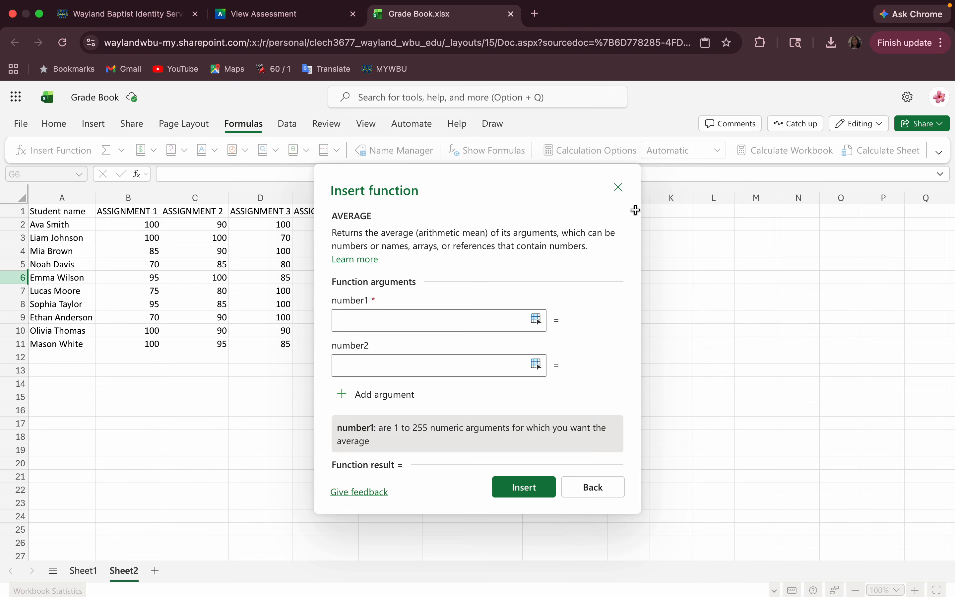
drag(636, 210, 752, 225)
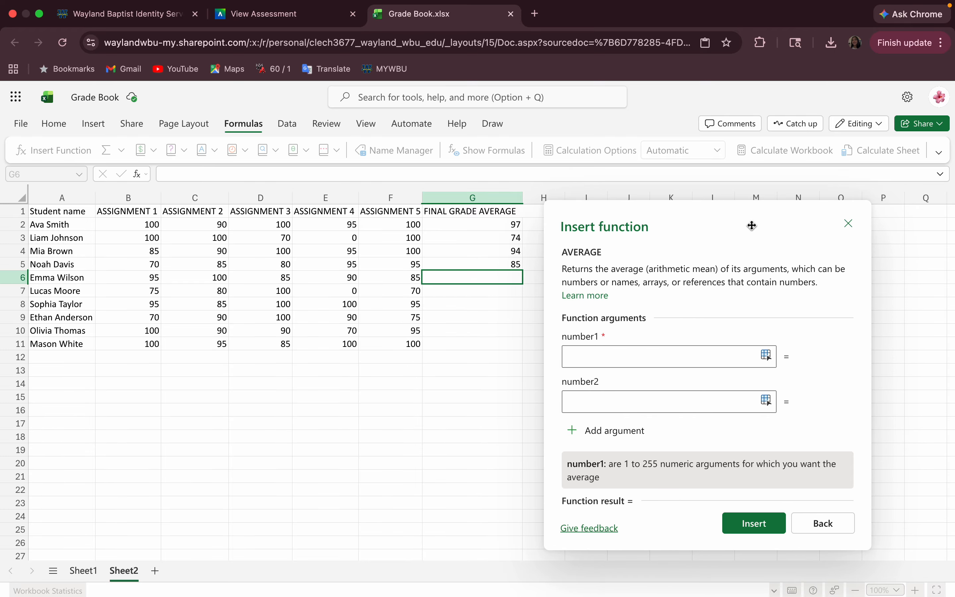
click(648, 353)
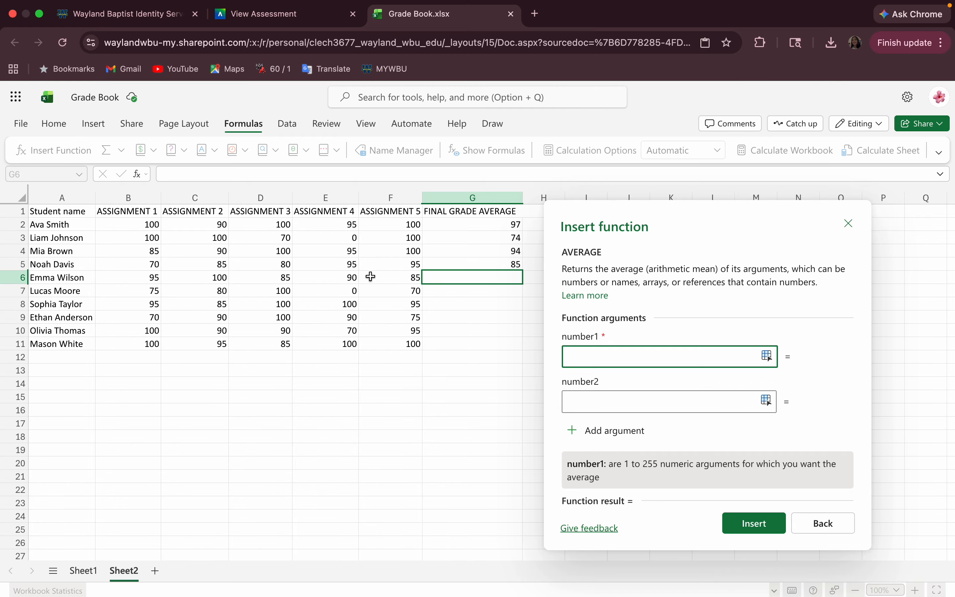
drag(147, 279, 409, 276)
click(783, 516)
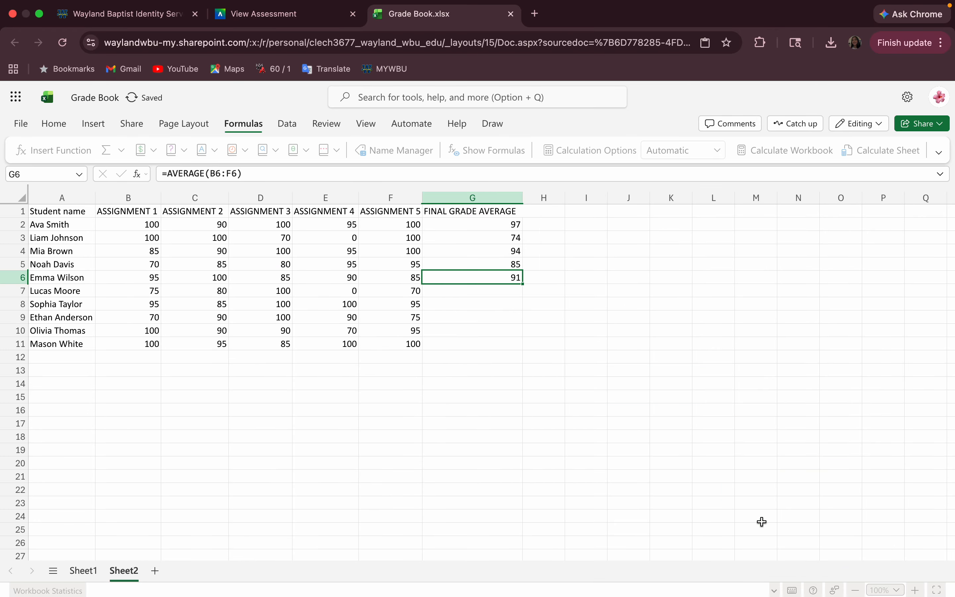
Insert =AVERAGE(B7:F7) in G7.
click(450, 300)
click(427, 279)
click(434, 292)
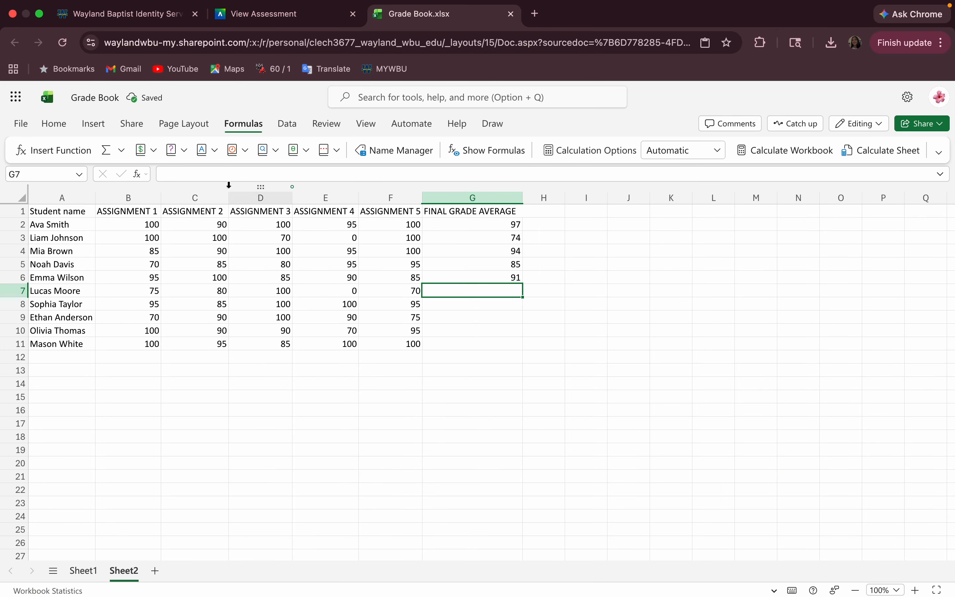
click(53, 151)
click(481, 496)
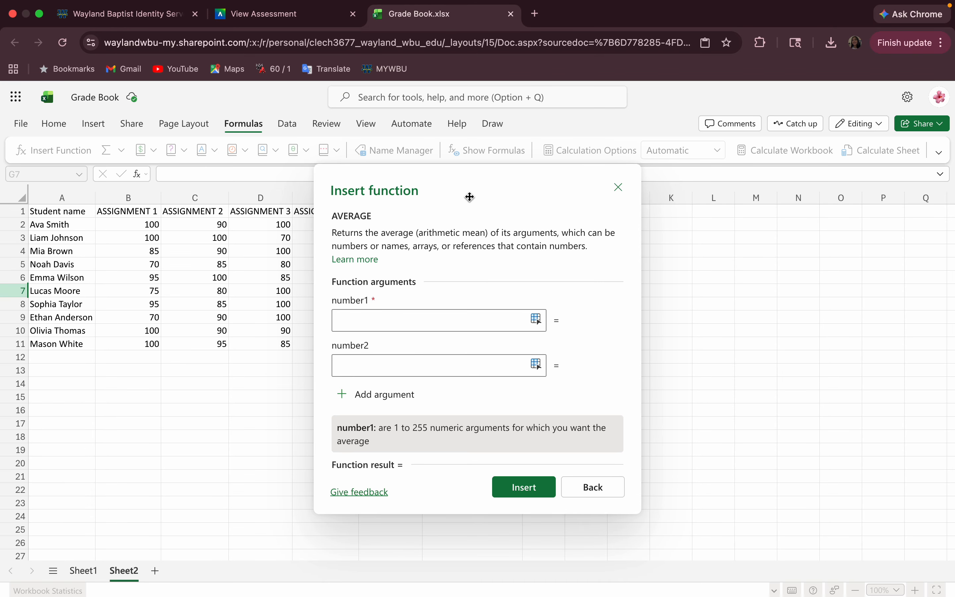
drag(470, 197, 710, 237)
click(604, 356)
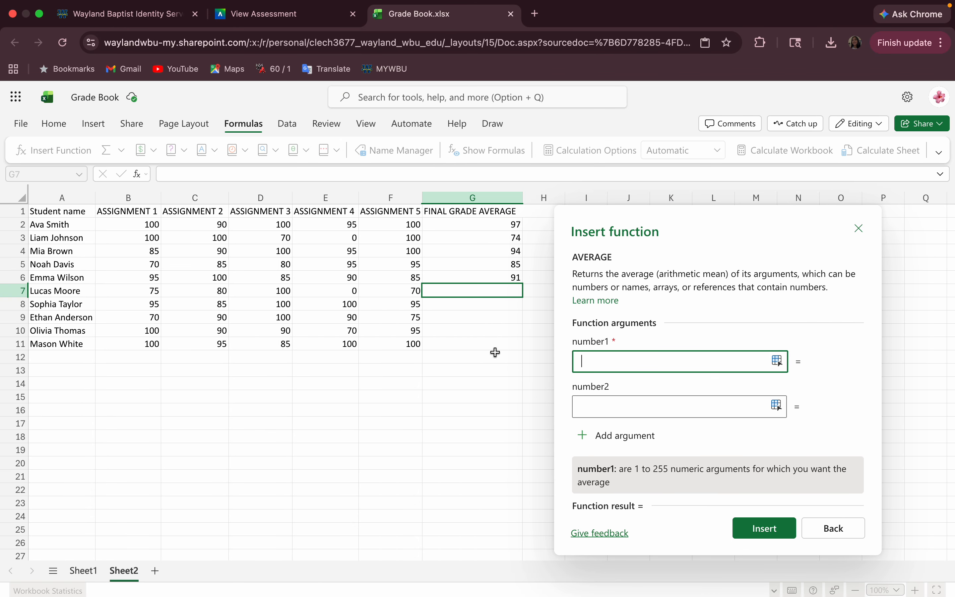
drag(157, 296, 410, 292)
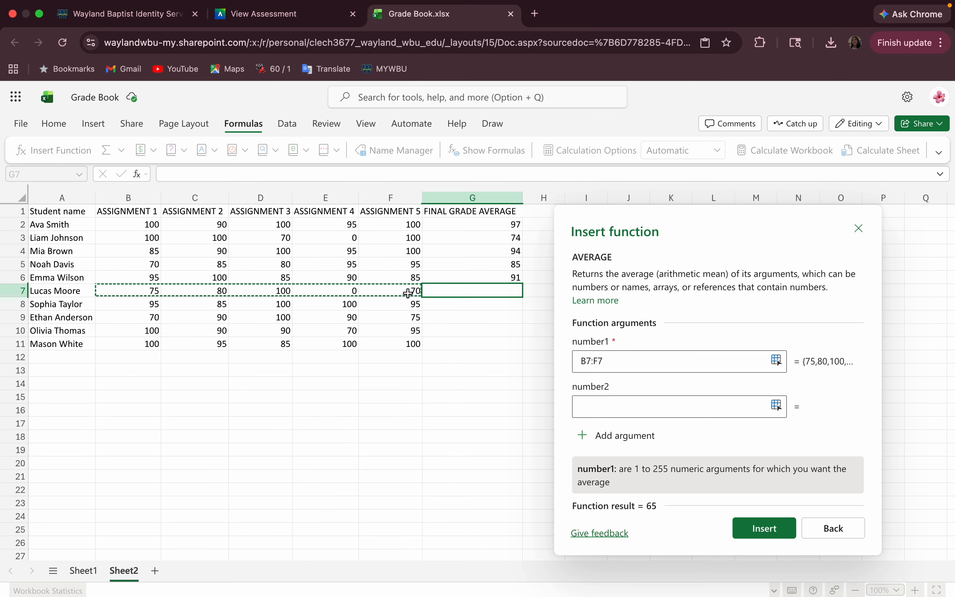
click(765, 527)
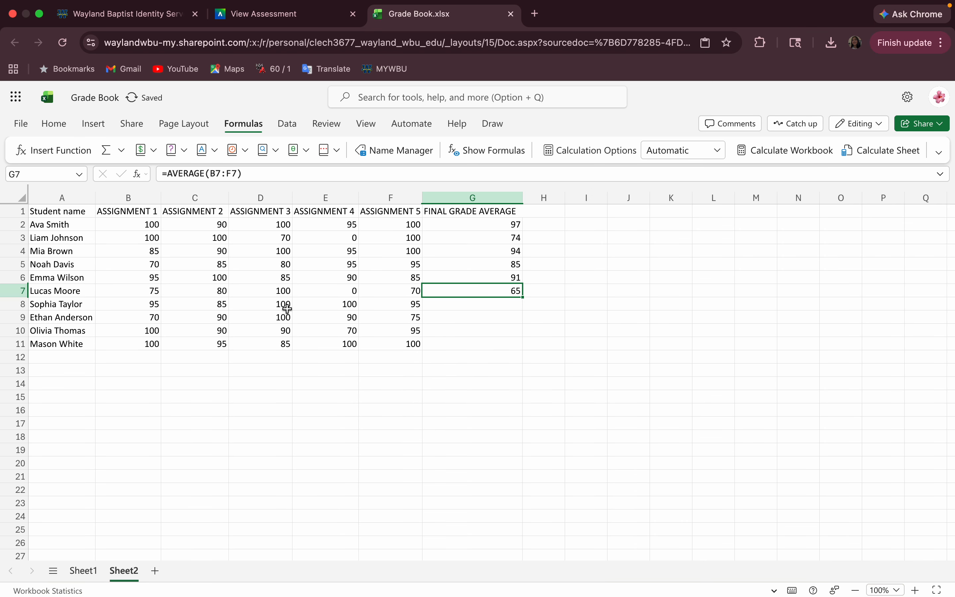
Insert =AVERAGE(B8:F8) in G8.
click(434, 310)
click(54, 149)
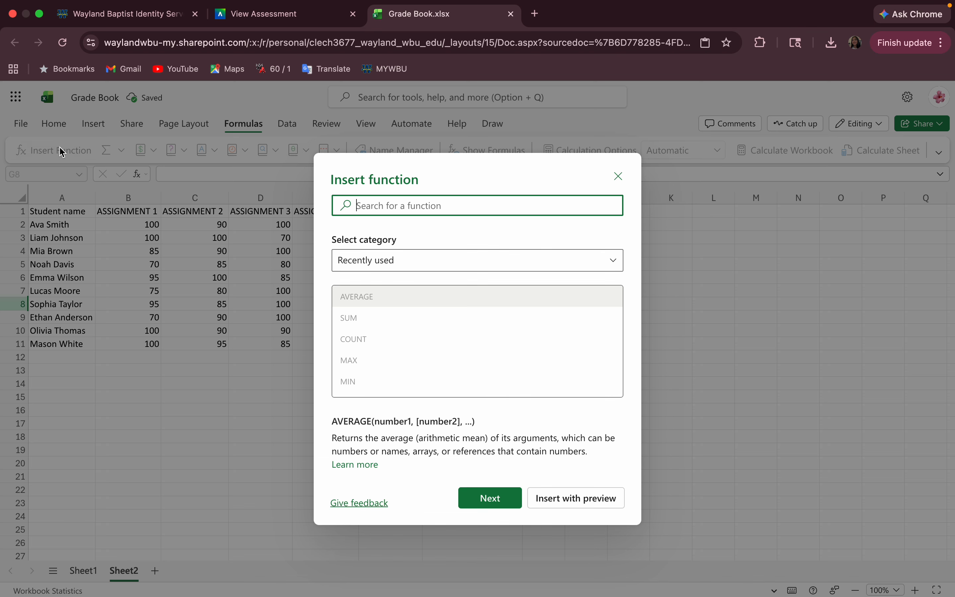
click(492, 498)
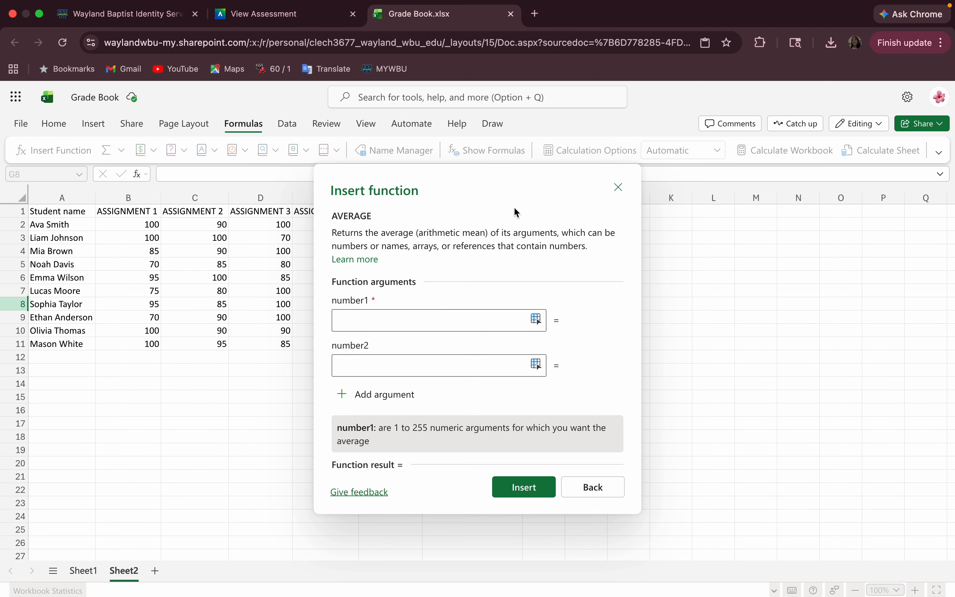
drag(514, 209, 754, 229)
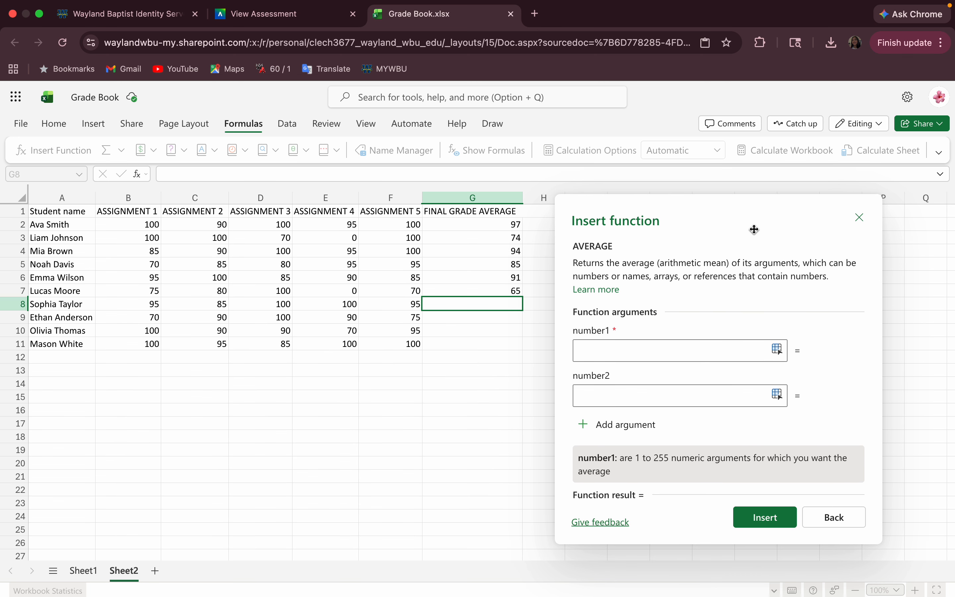
click(623, 346)
drag(153, 302, 411, 305)
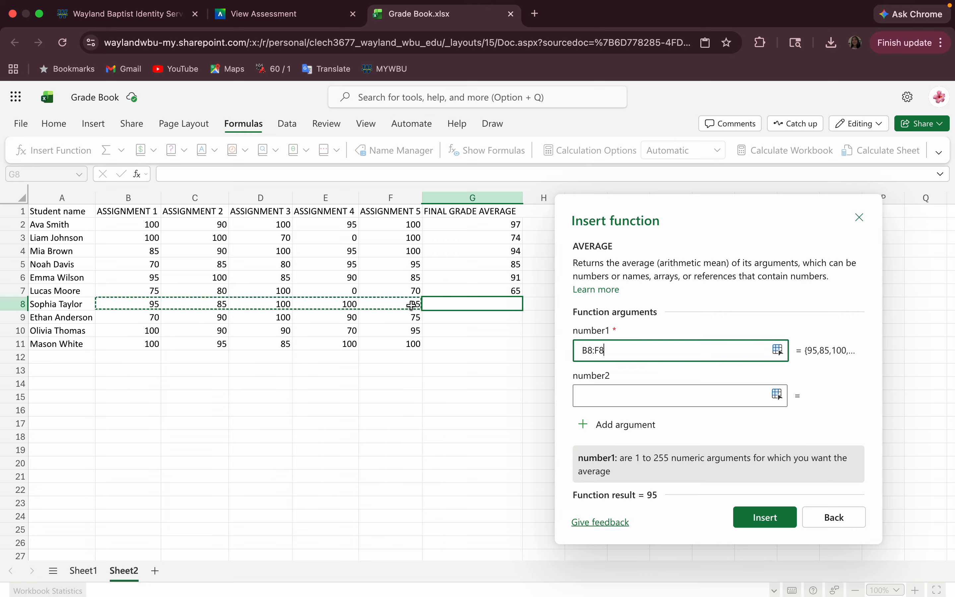
click(763, 516)
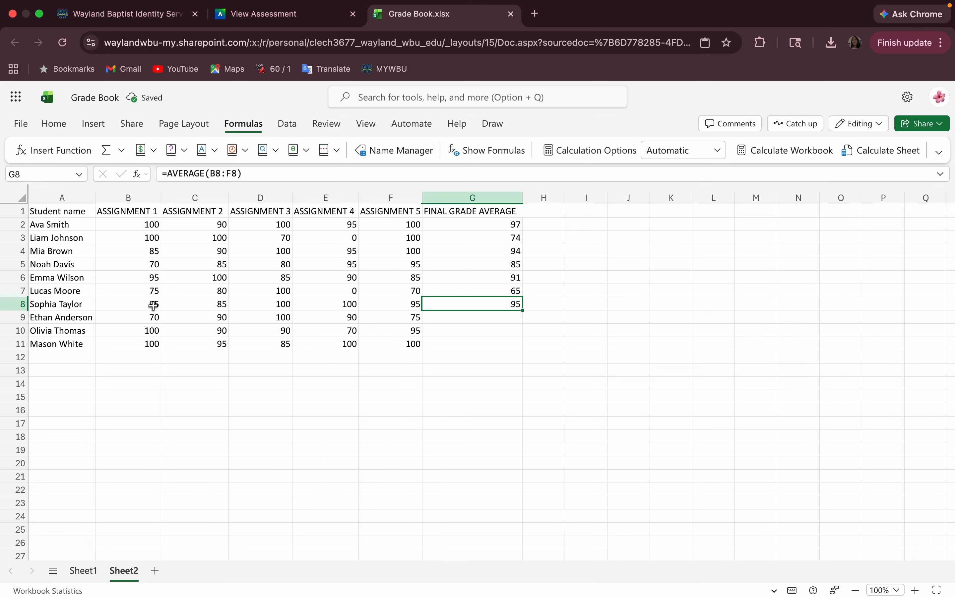
Insert =AVERAGE(B9:F9) in G9 by picking B9 and typing :F9, giving 85.
click(430, 319)
click(33, 151)
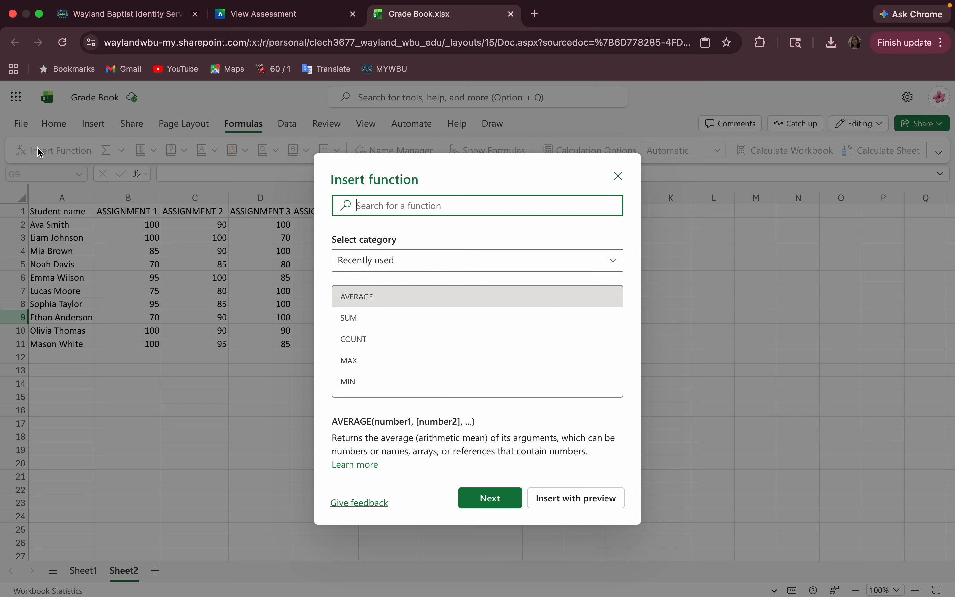
click(513, 505)
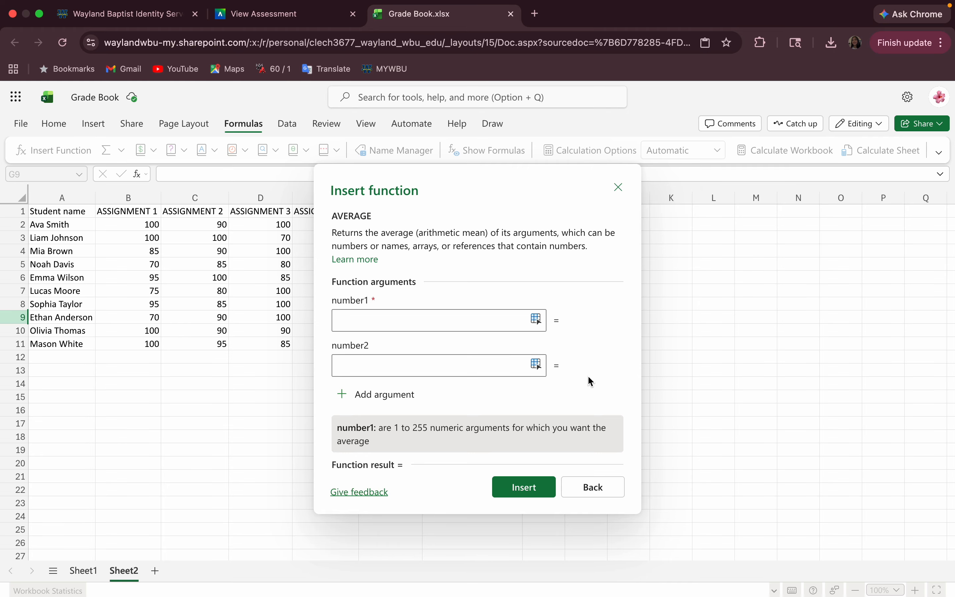
drag(503, 205, 681, 239)
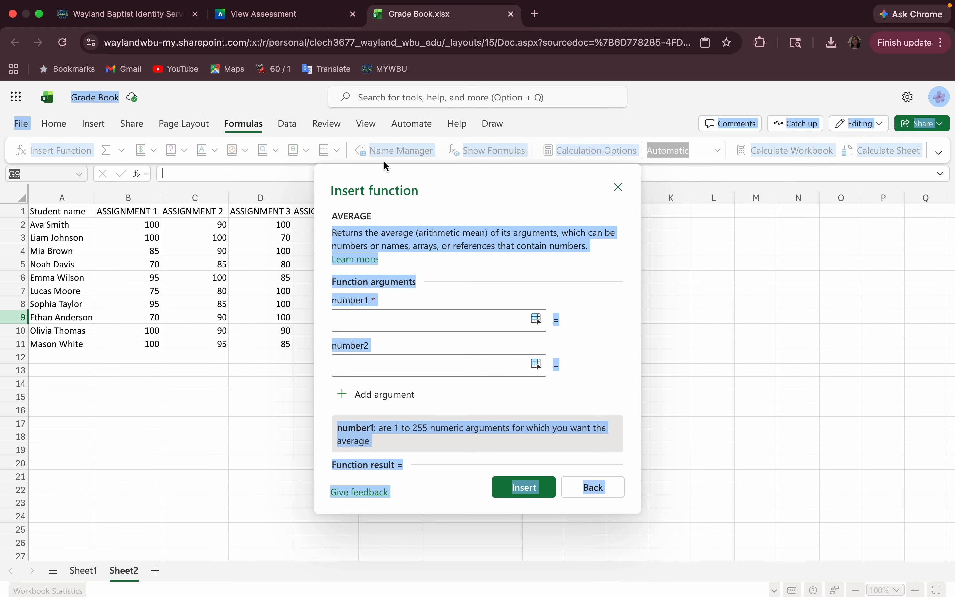
drag(424, 191, 643, 220)
click(580, 354)
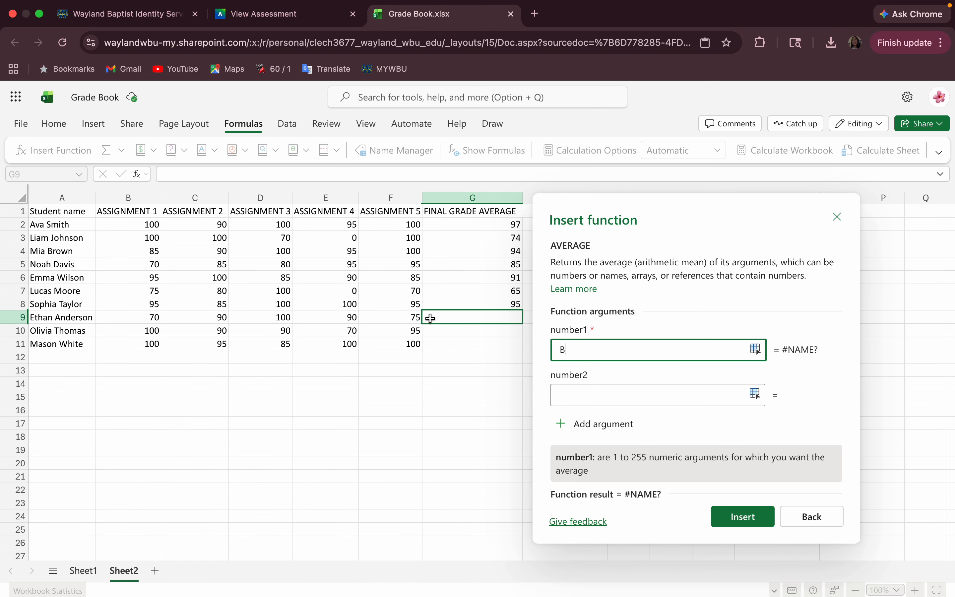
click(139, 321)
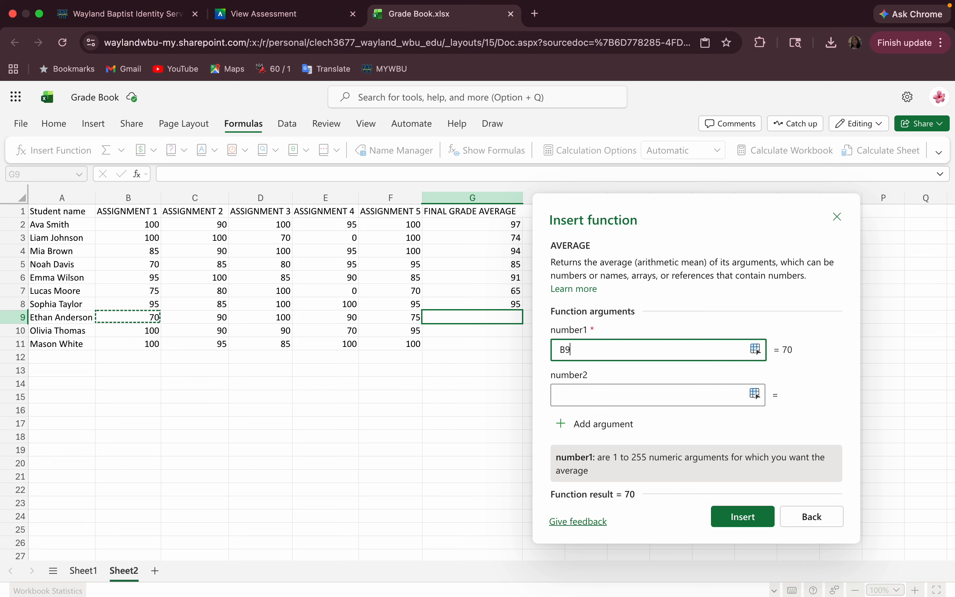
text(:)
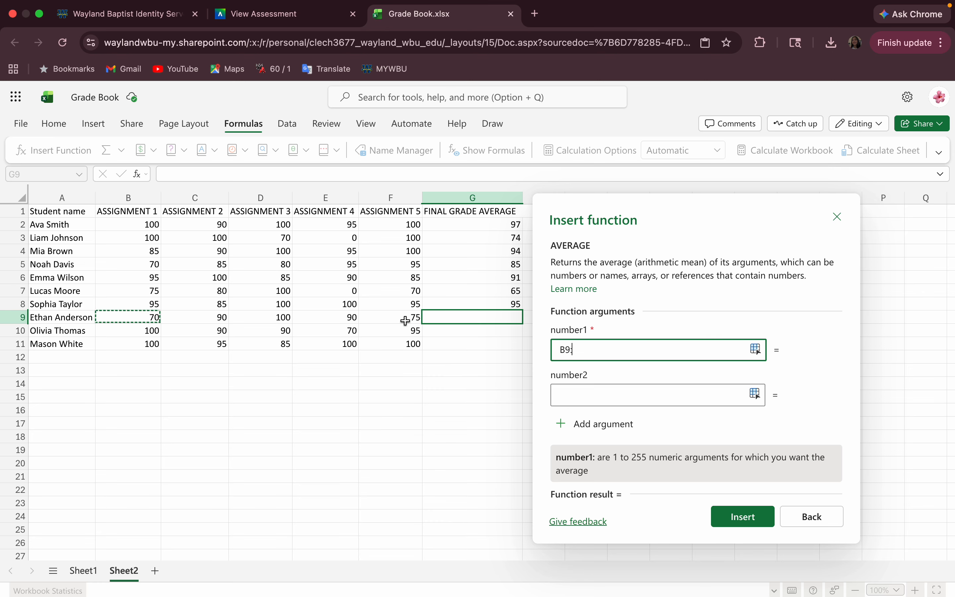
text(F9)
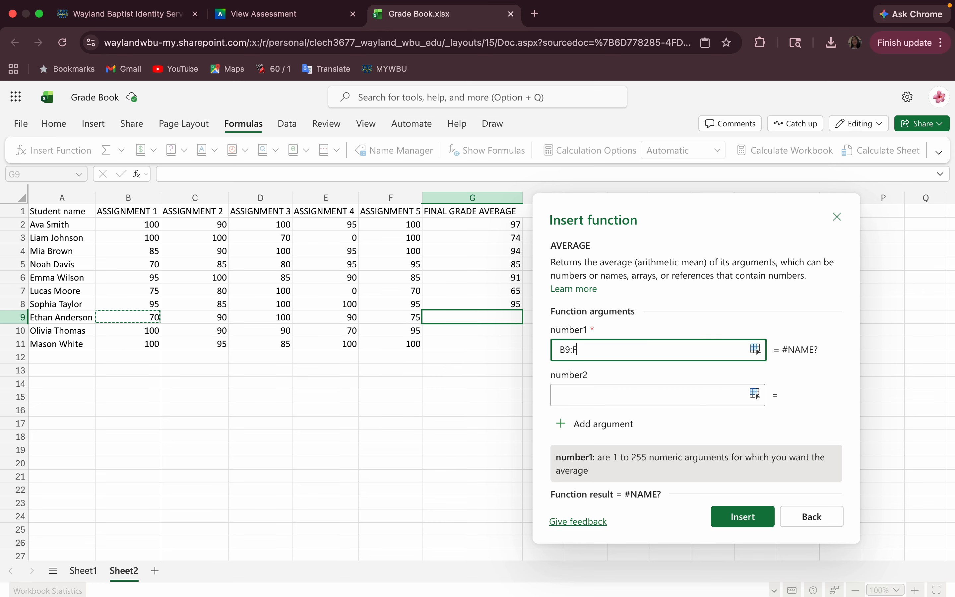
click(741, 518)
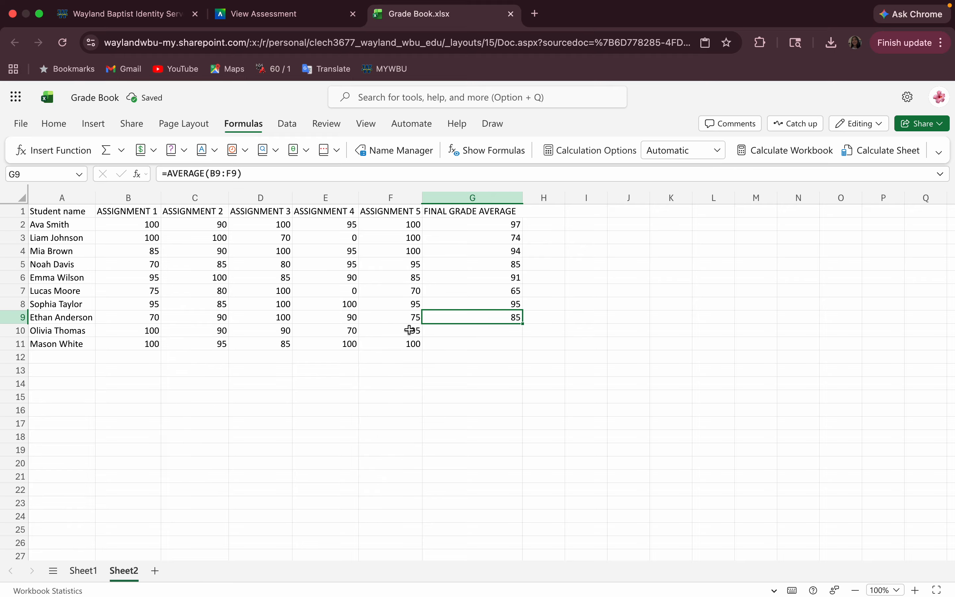
Insert =AVERAGE(B10:F10) into G10 through Insert Function, giving 89.
click(435, 332)
click(59, 150)
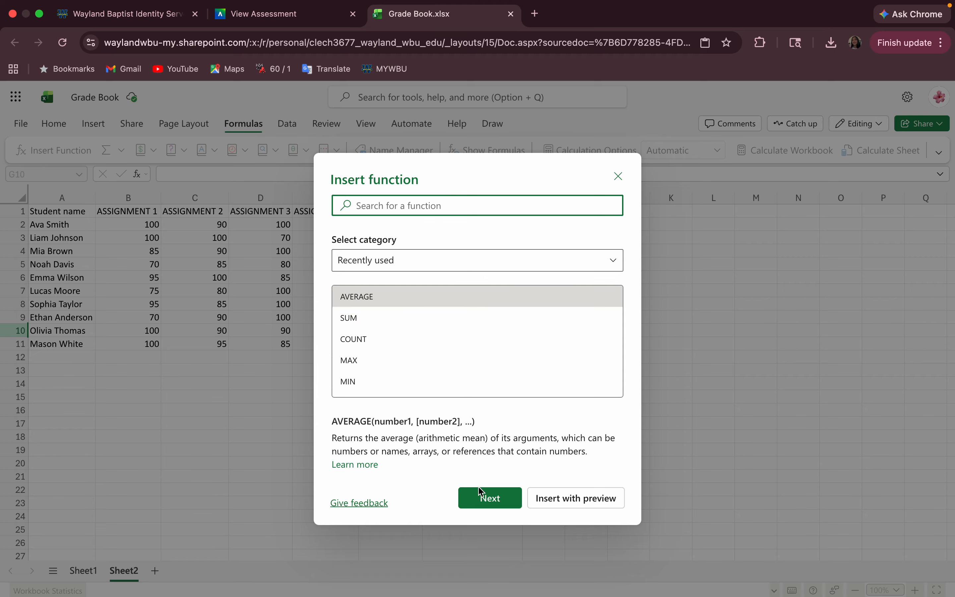
click(483, 494)
click(378, 314)
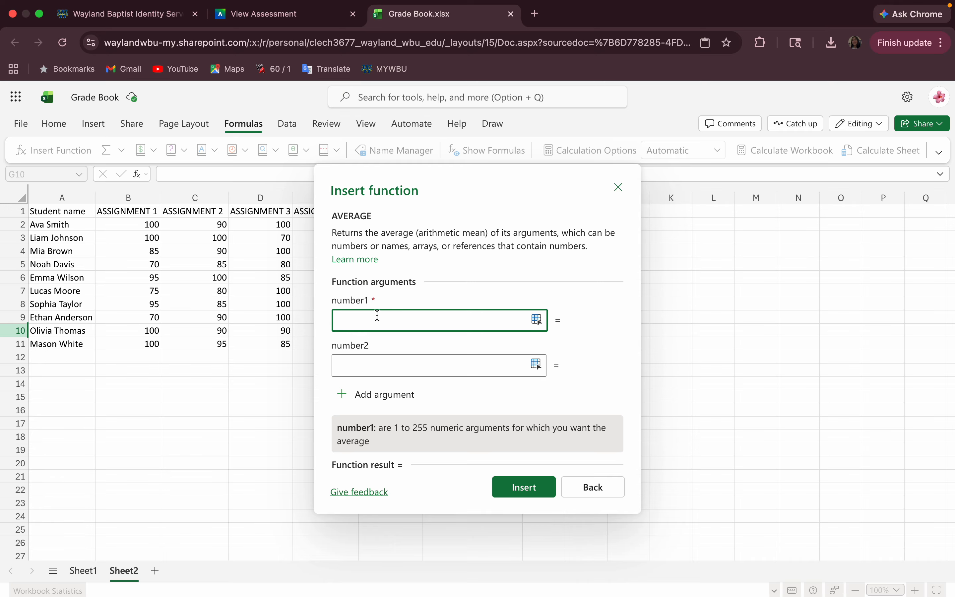
text(b)
key(BackSpace)
text(B10)
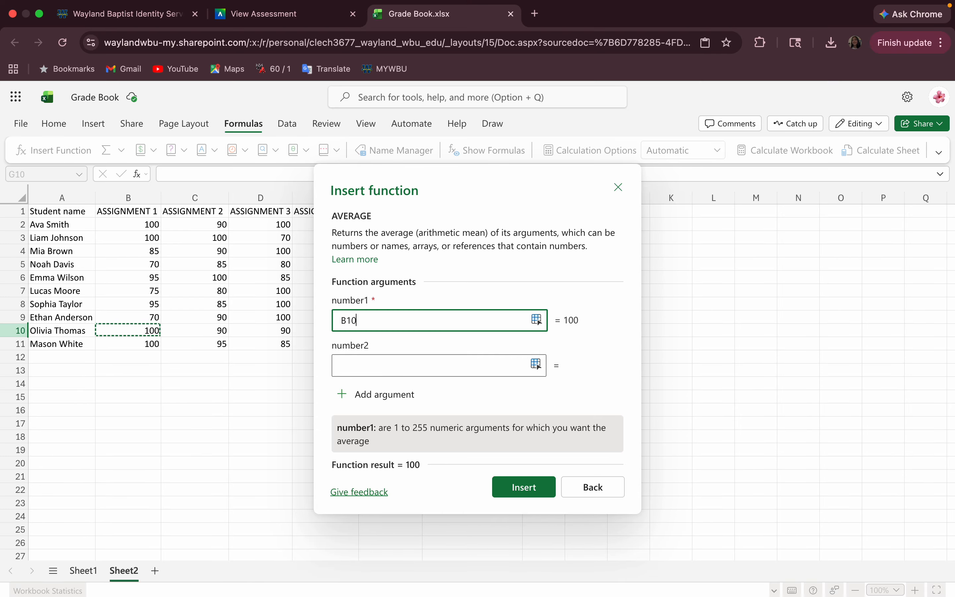
text(:)
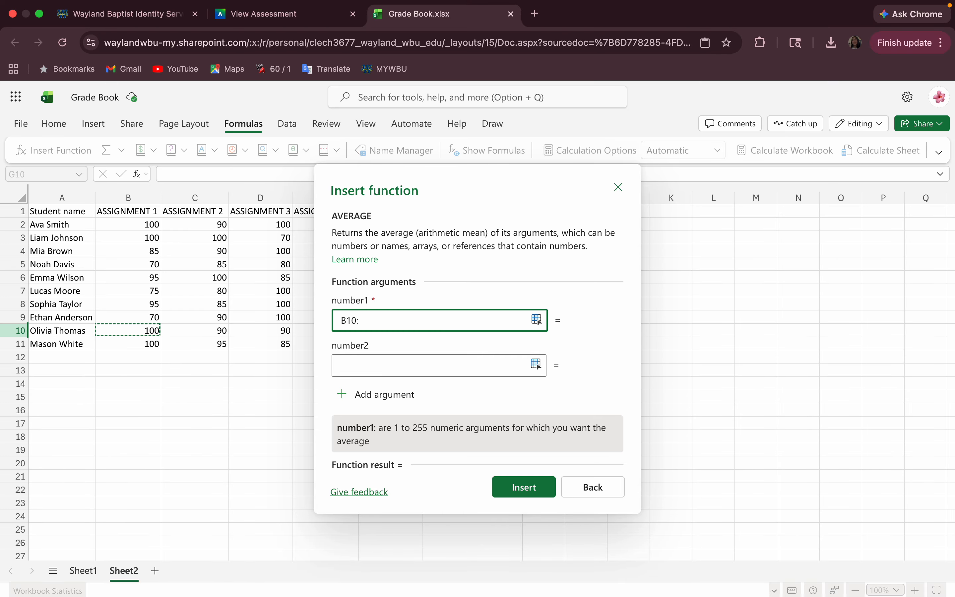
text(F10)
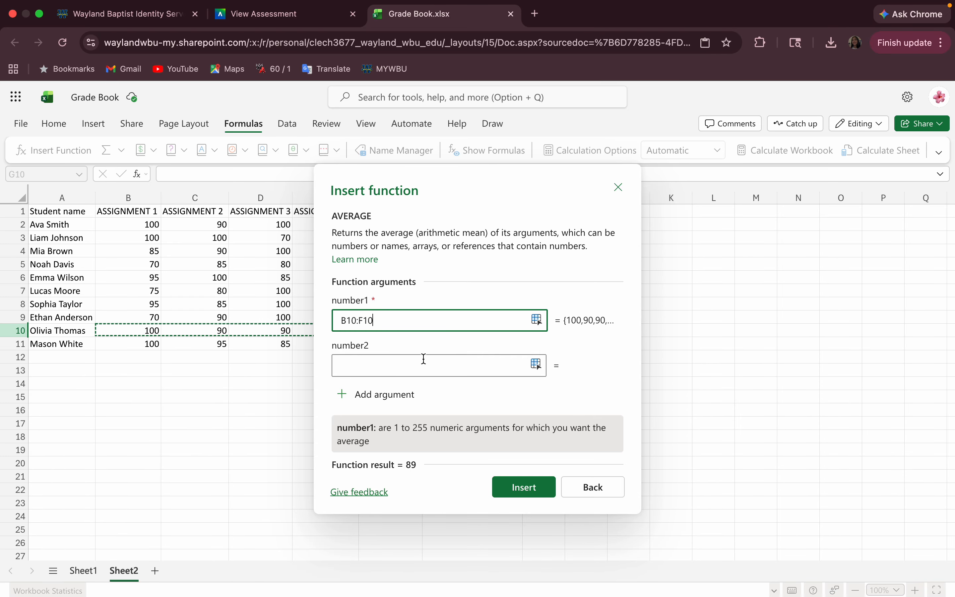
click(523, 486)
Insert =AVERAGE(B11:F11) into G11, giving 96, then select the final averages to review.
click(480, 348)
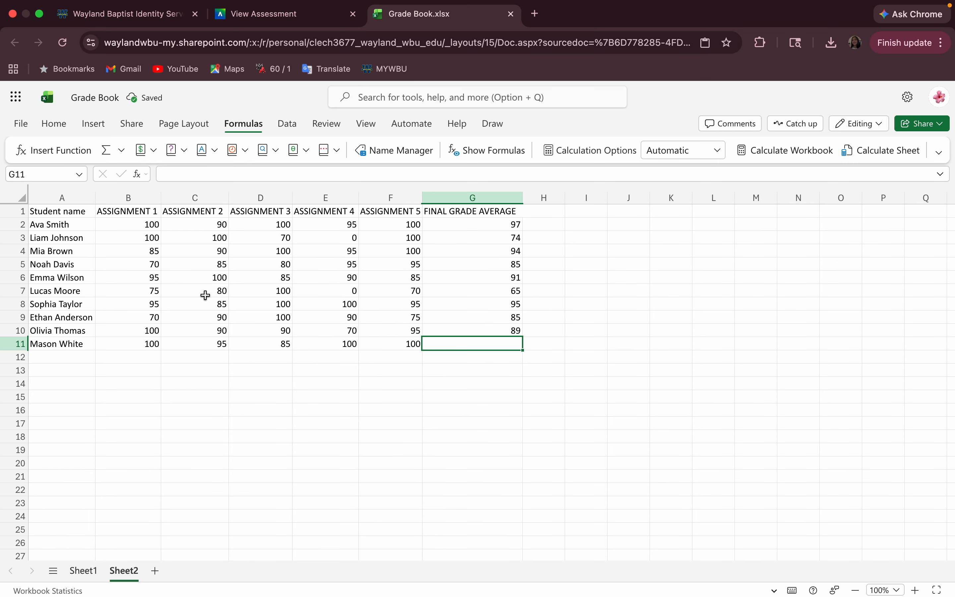
click(92, 163)
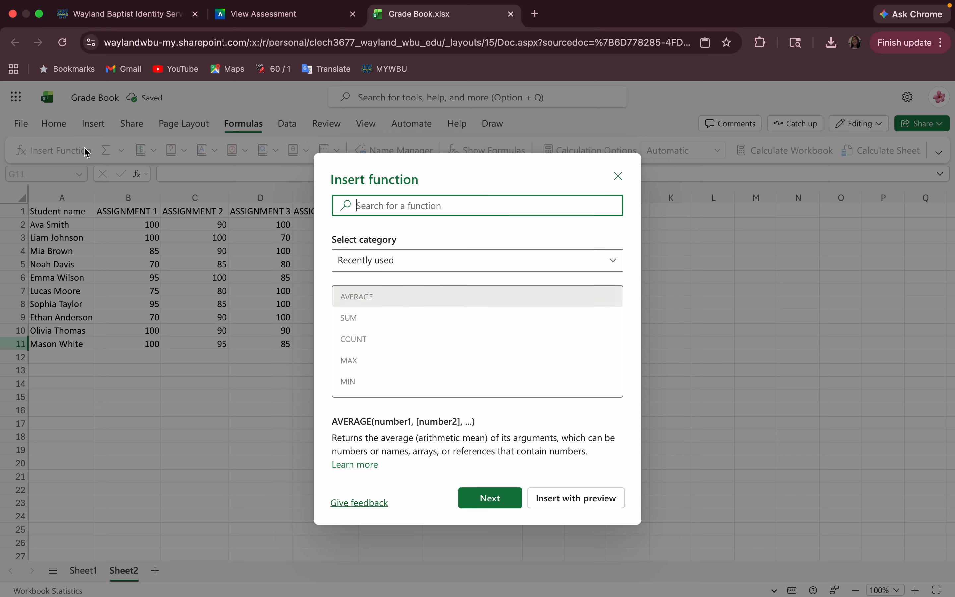
click(486, 501)
click(378, 315)
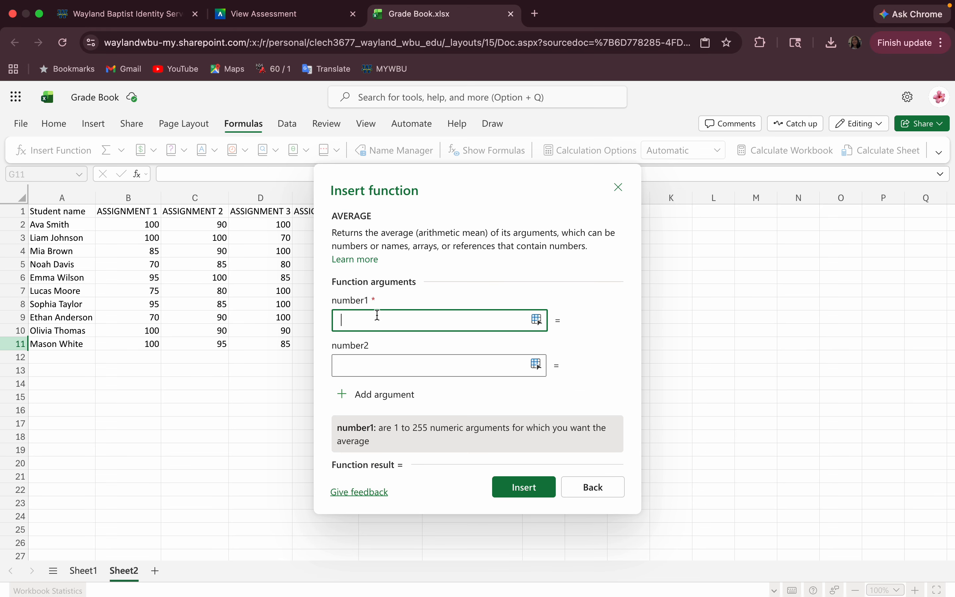
text(B11)
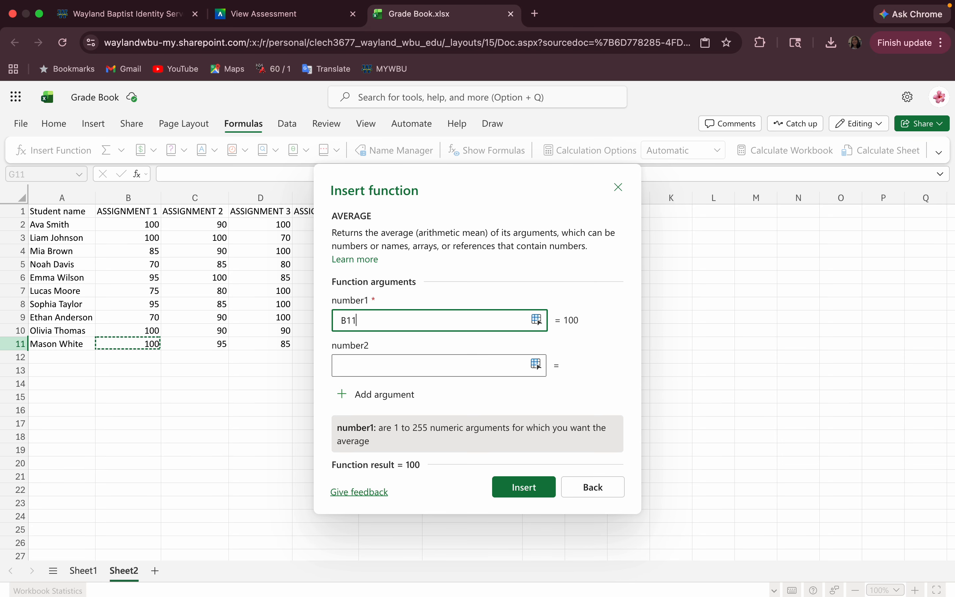
text(:F11)
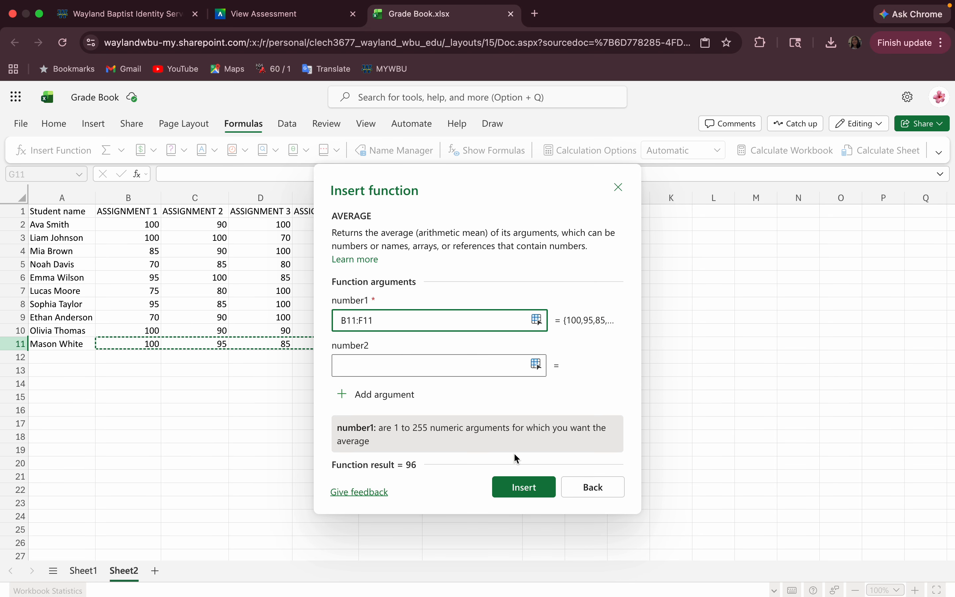
click(521, 487)
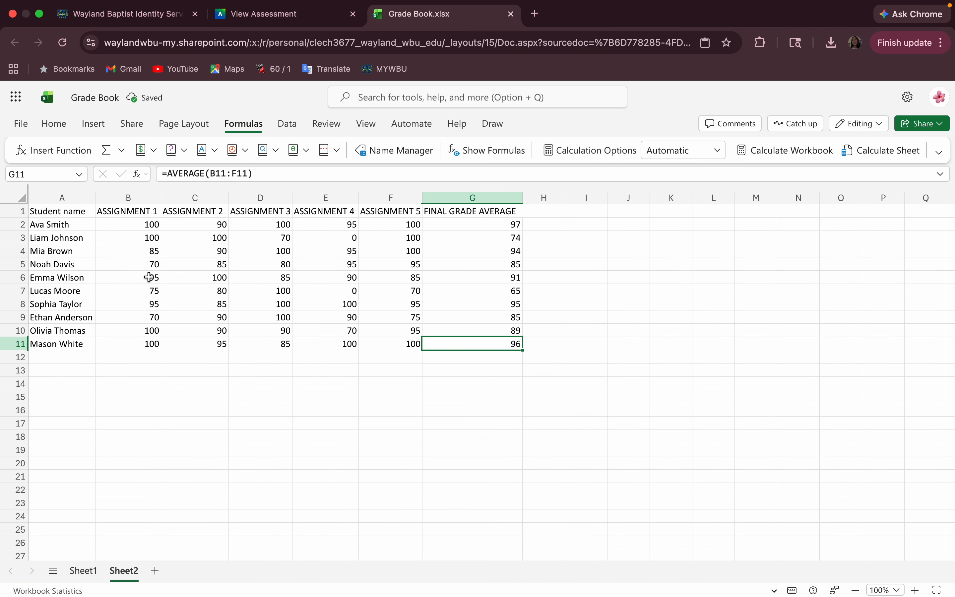
drag(513, 224, 481, 290)
click(480, 238)
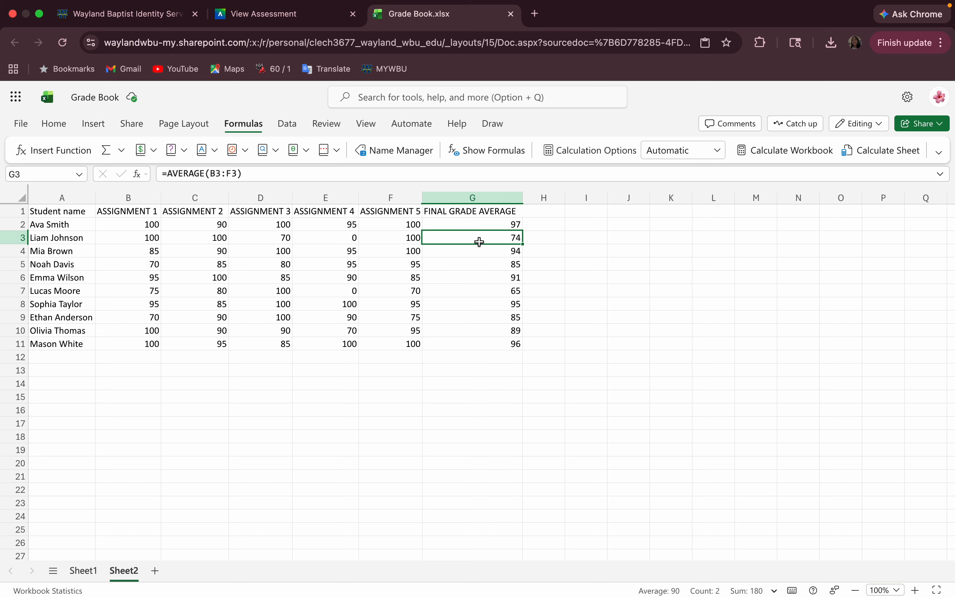
click(481, 291)
click(486, 340)
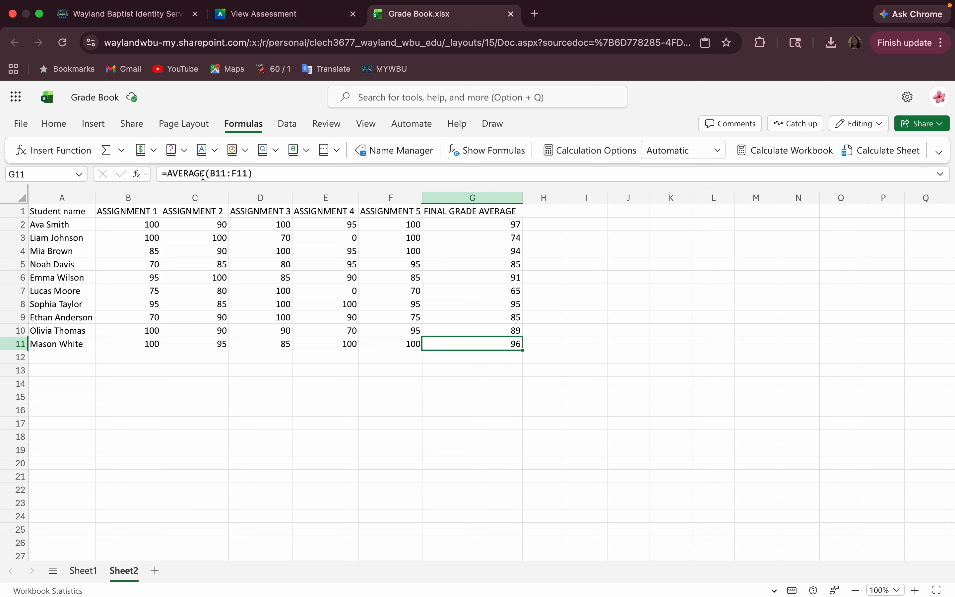
click(453, 255)
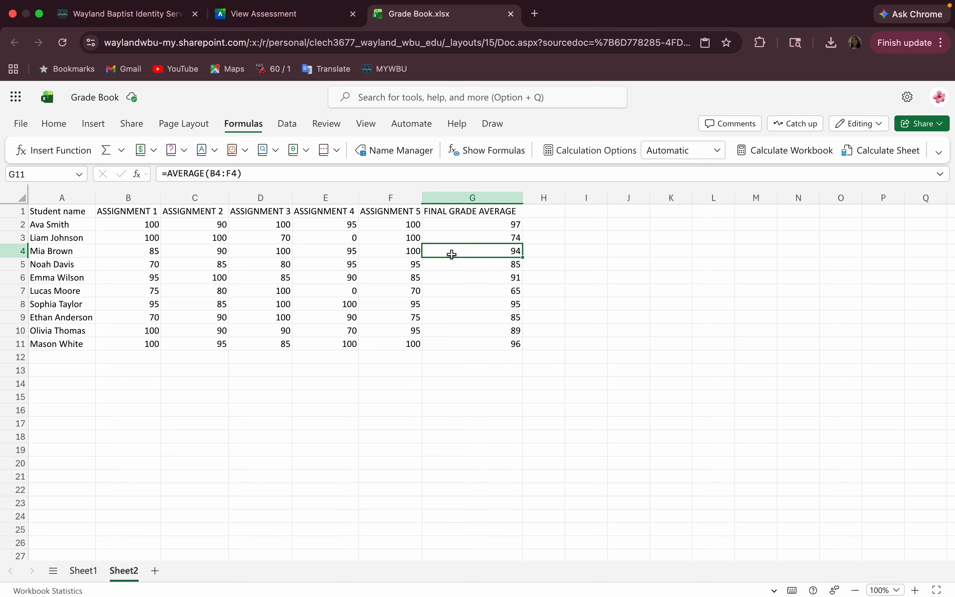
click(454, 288)
click(458, 331)
click(459, 345)
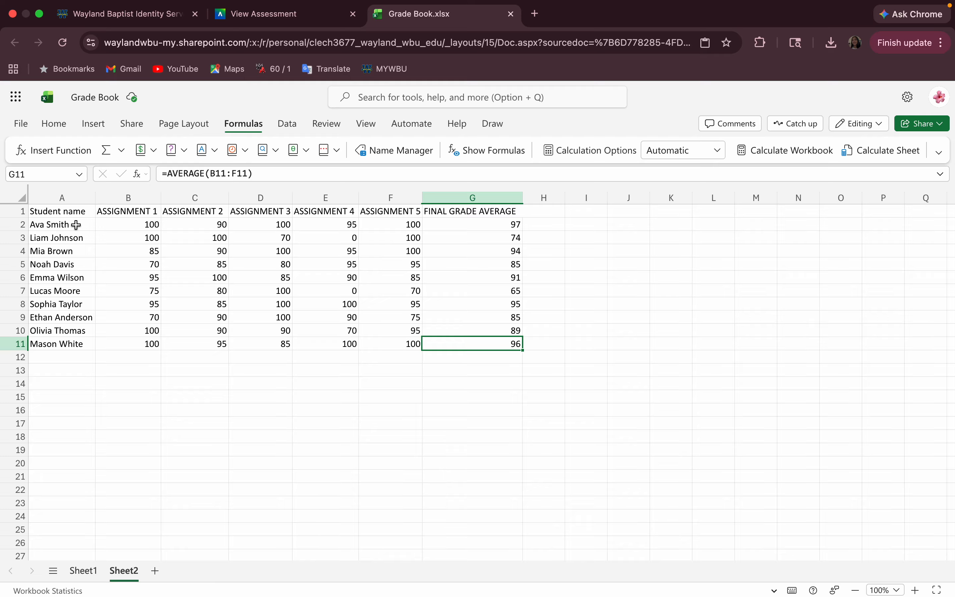
drag(77, 225, 453, 224)
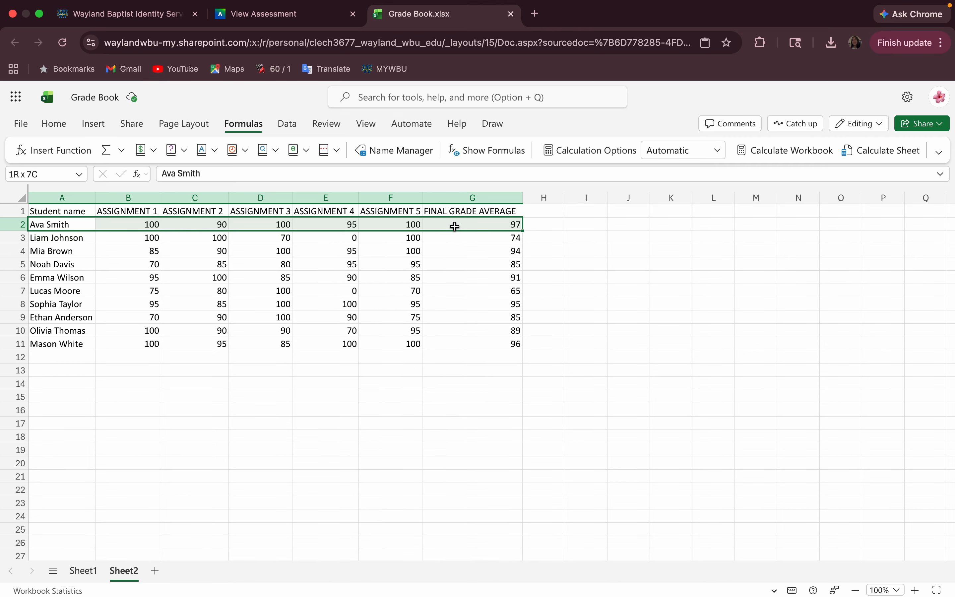
Fill student rows 2, 4 and 6 from column A to G with yellow.
click(65, 129)
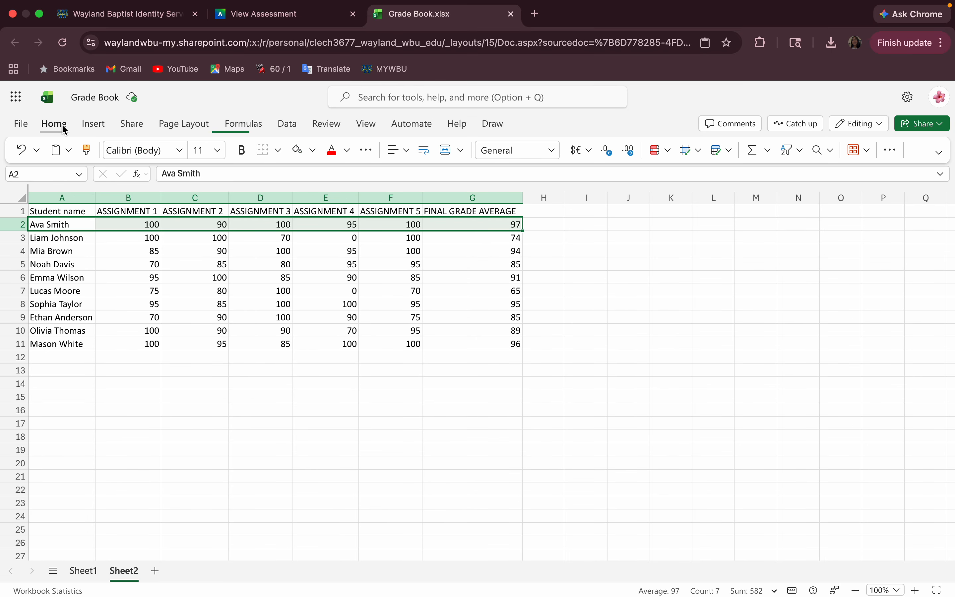
click(312, 150)
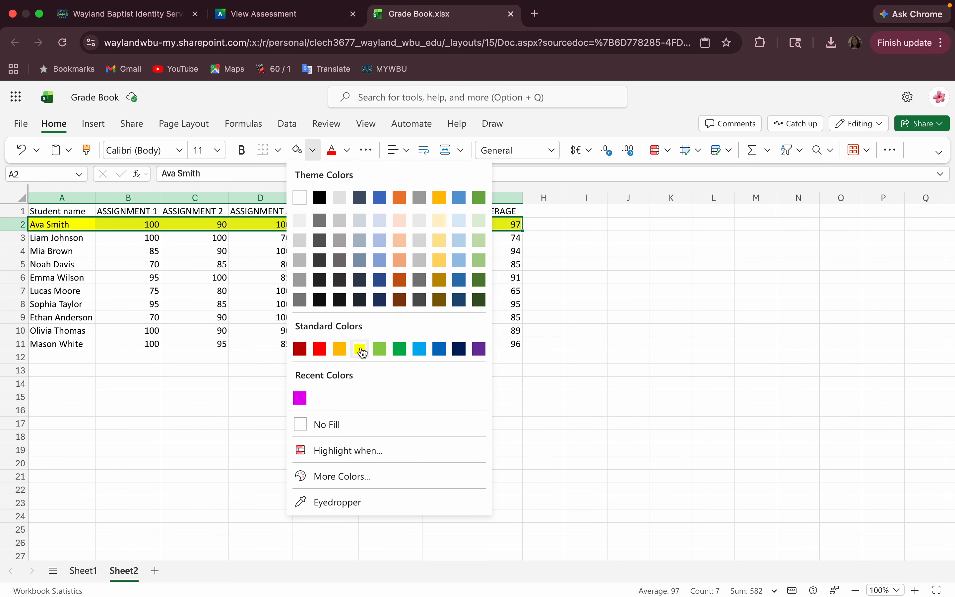
click(360, 349)
drag(75, 249, 440, 250)
click(303, 152)
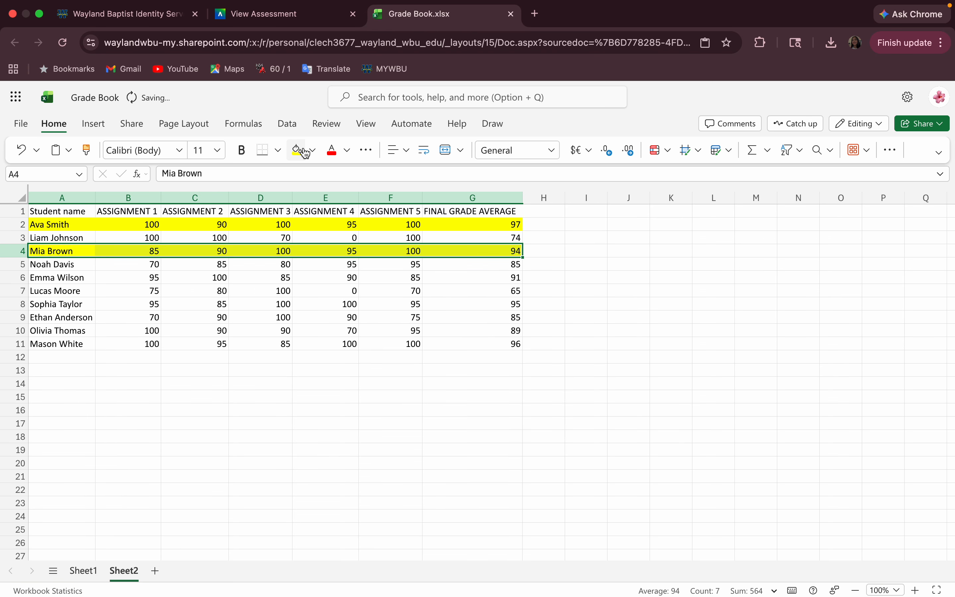
drag(77, 279, 439, 277)
click(297, 150)
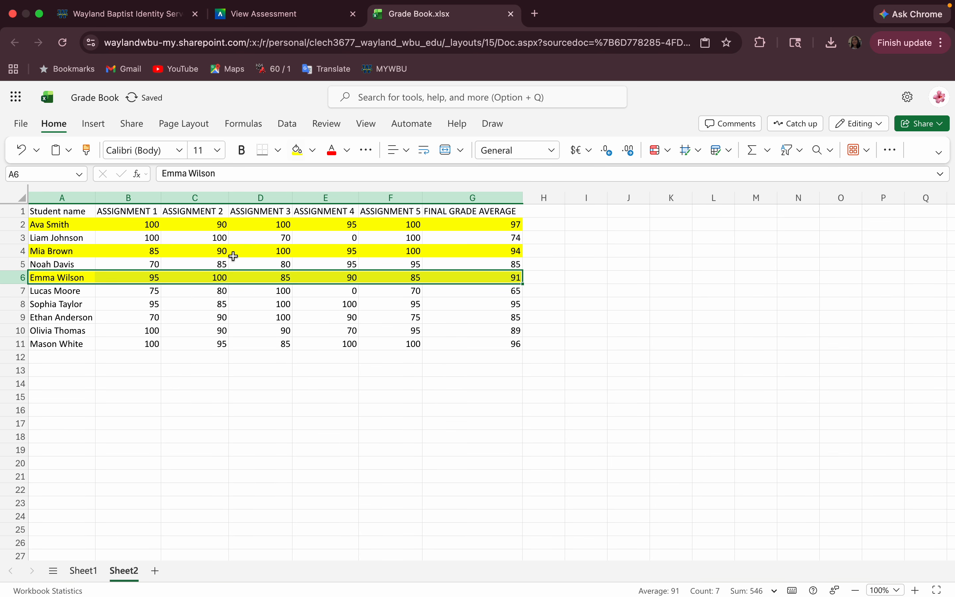
Fill rows 8 and 10 across A:G with yellow and review the alternating highlights.
drag(88, 306, 437, 306)
click(297, 150)
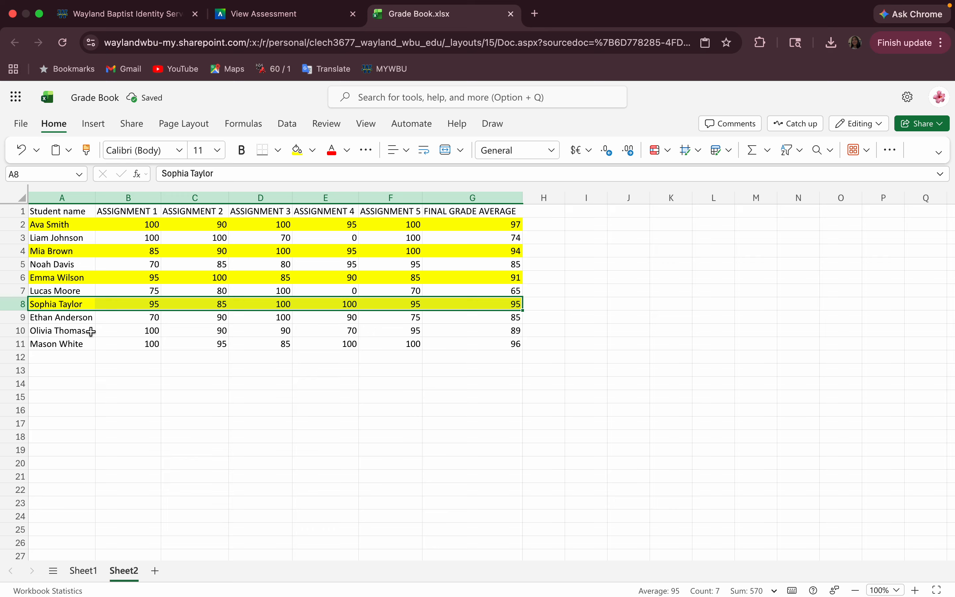
drag(91, 332, 443, 332)
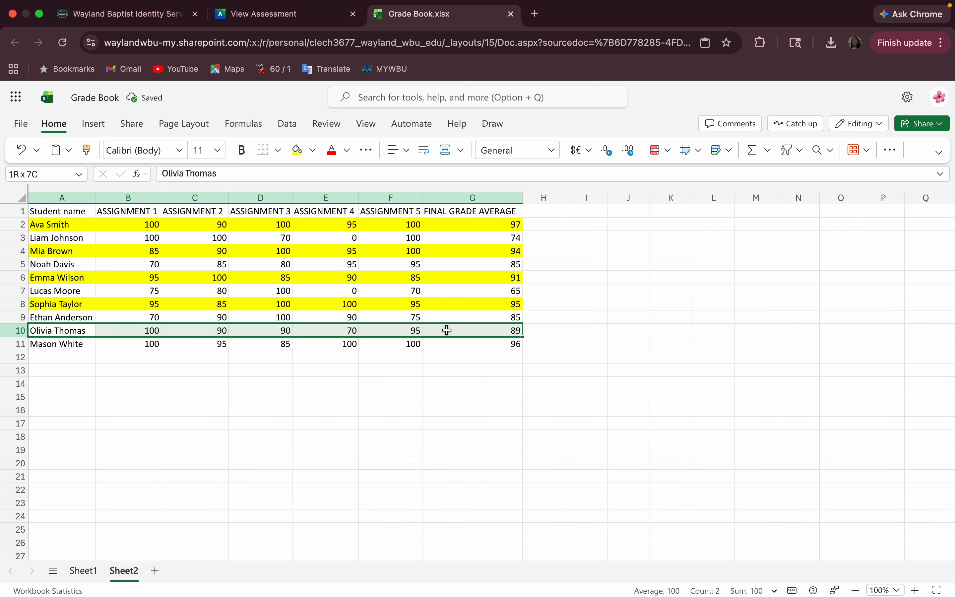
click(295, 150)
click(259, 422)
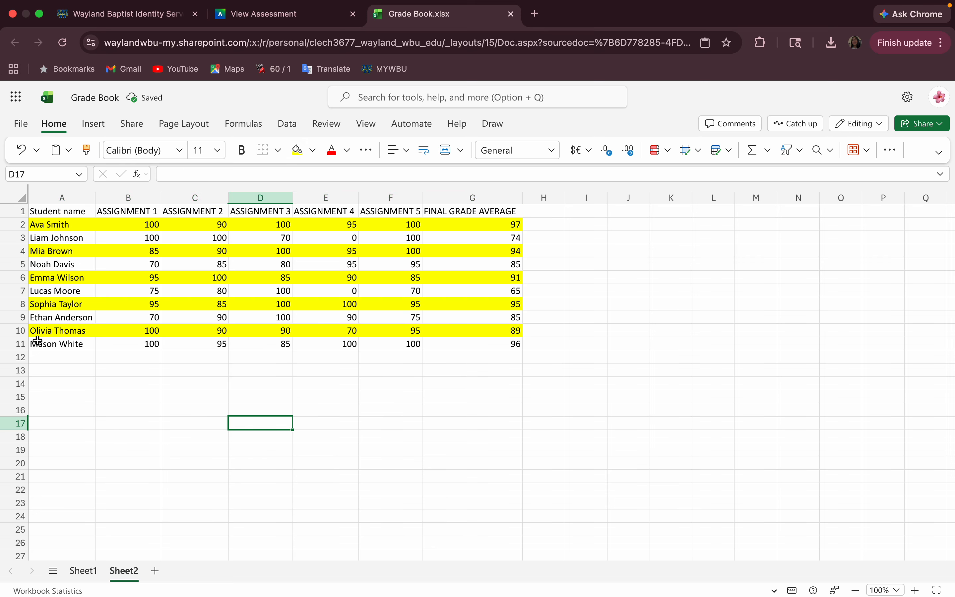
scroll(166, 373, down, 1)
scroll(167, 373, up, 1)
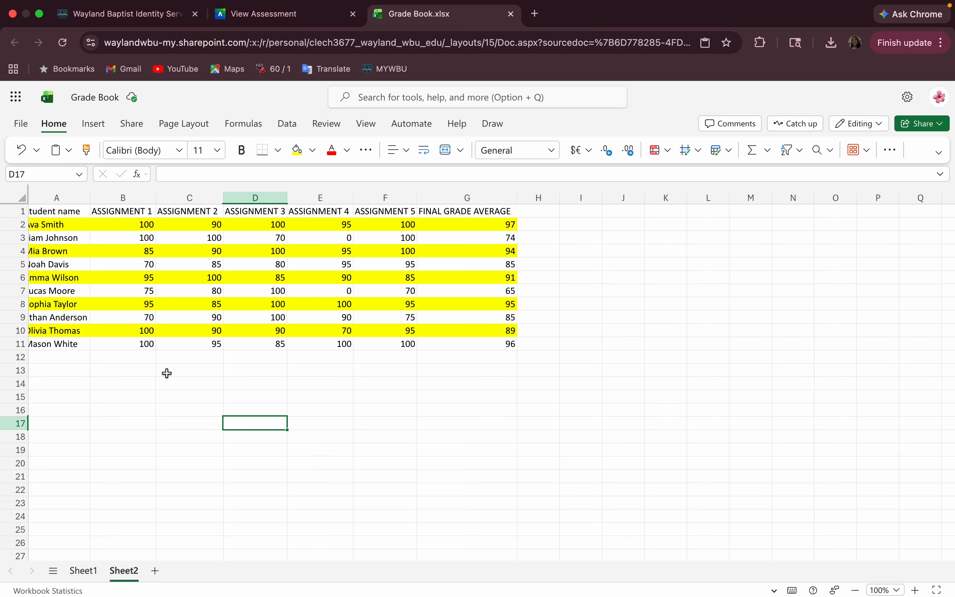
mouse_move(740, 0)
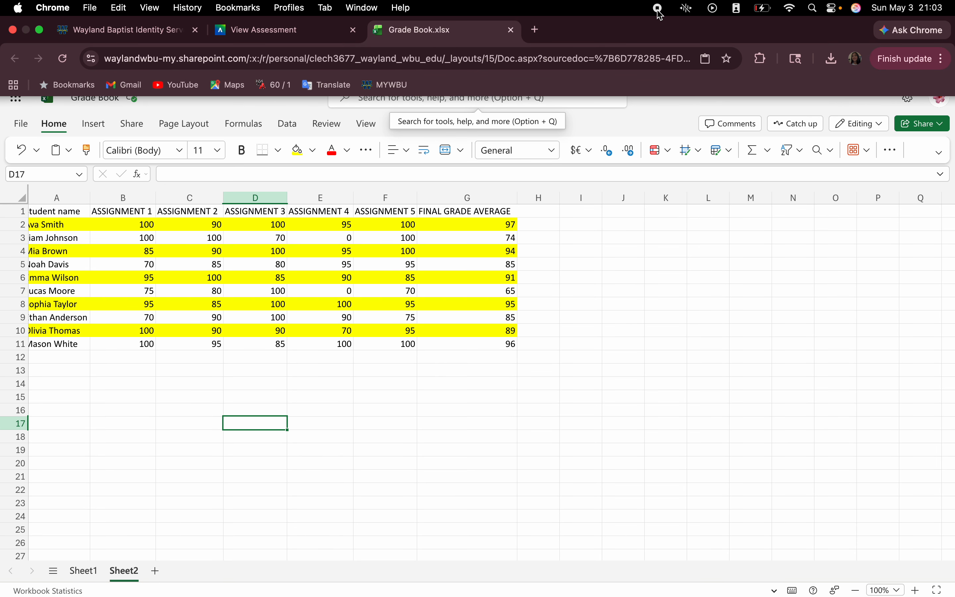